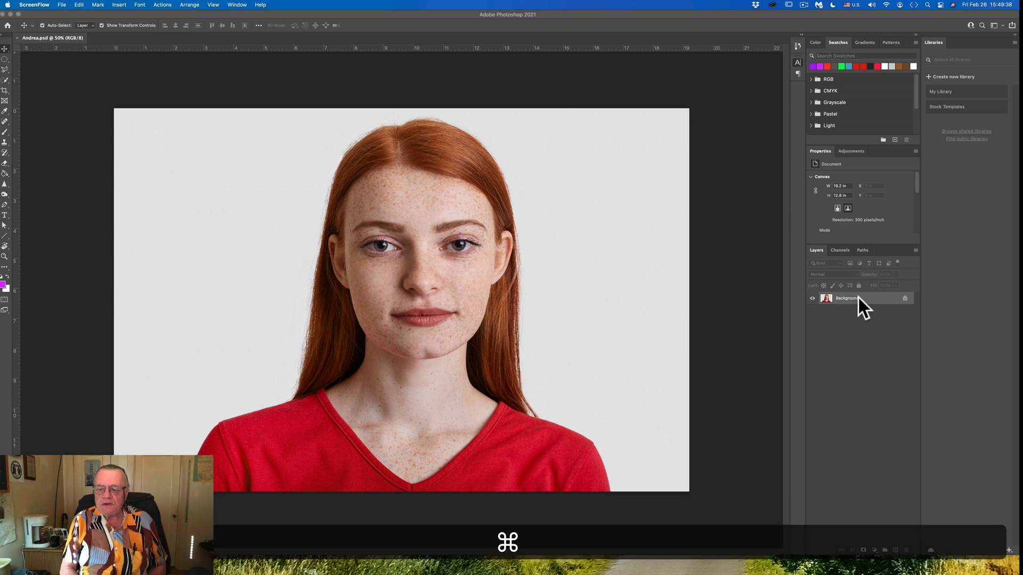
Step: Duplicate the Background layer and rename the copy "Luminar Face"
{"action": "key", "text": "super+j"}
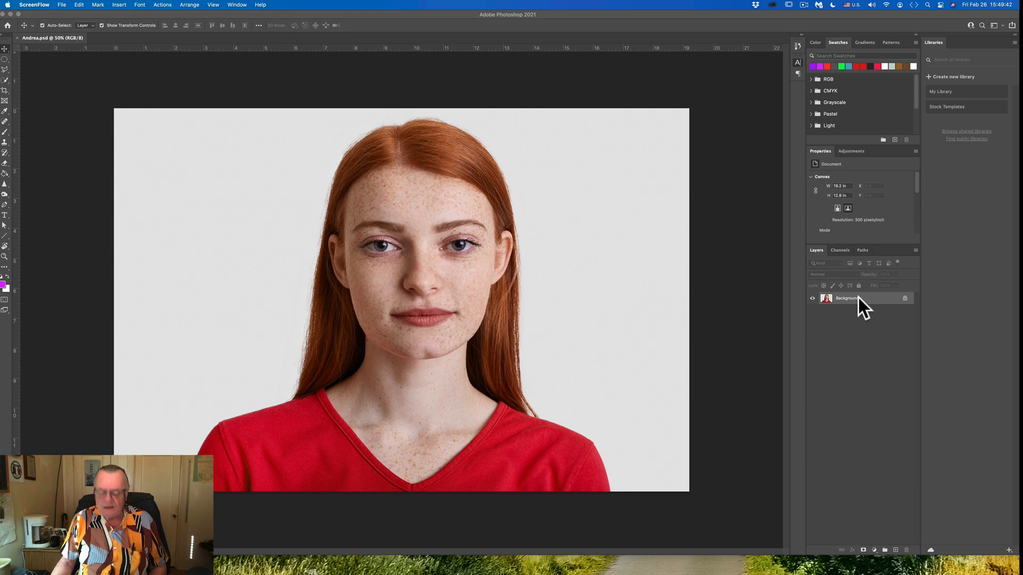
{"action": "left_click", "coordinate": [858, 297]}
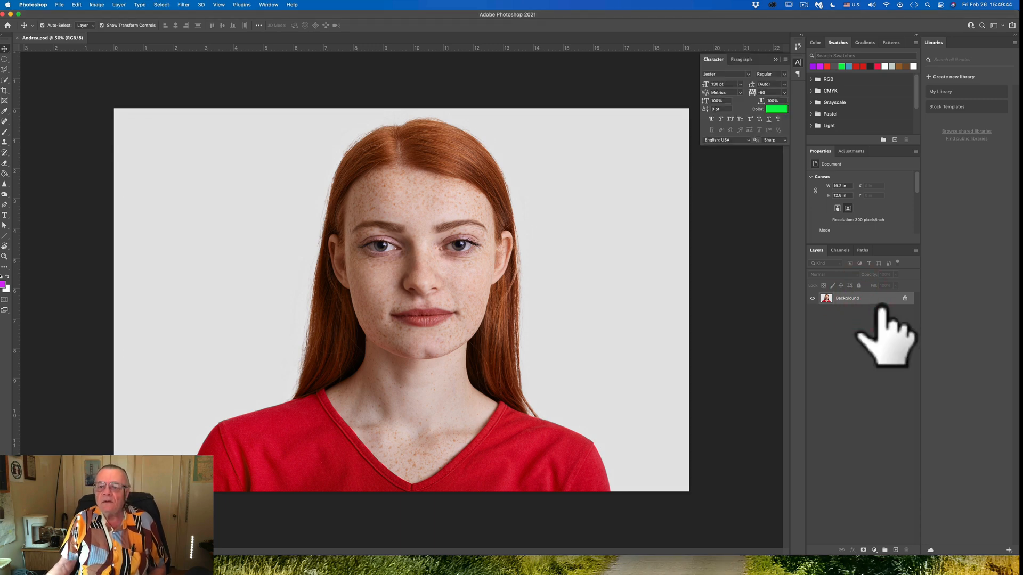
{"action": "key", "text": "super+j"}
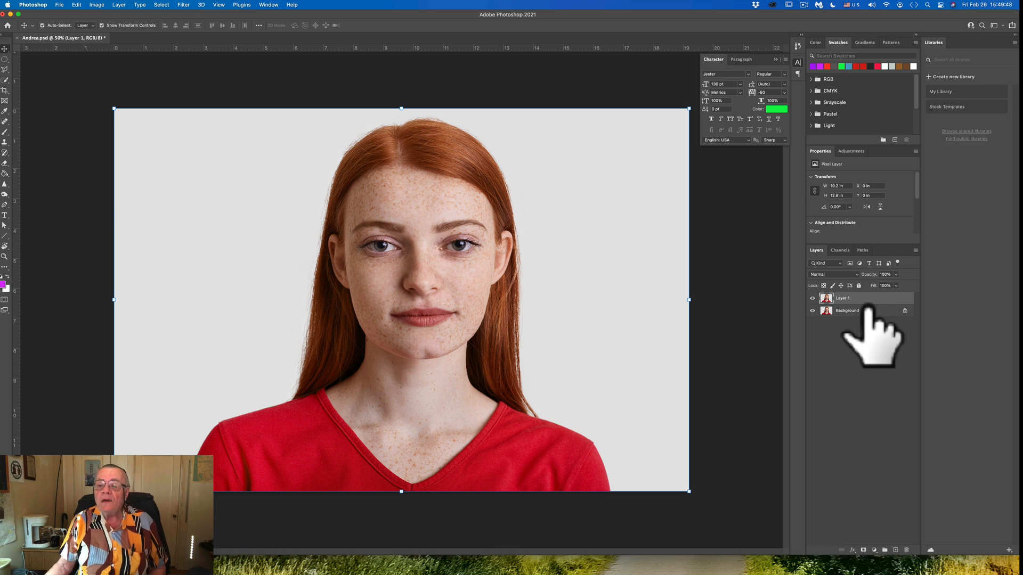
{"action": "double_click", "coordinate": [843, 298]}
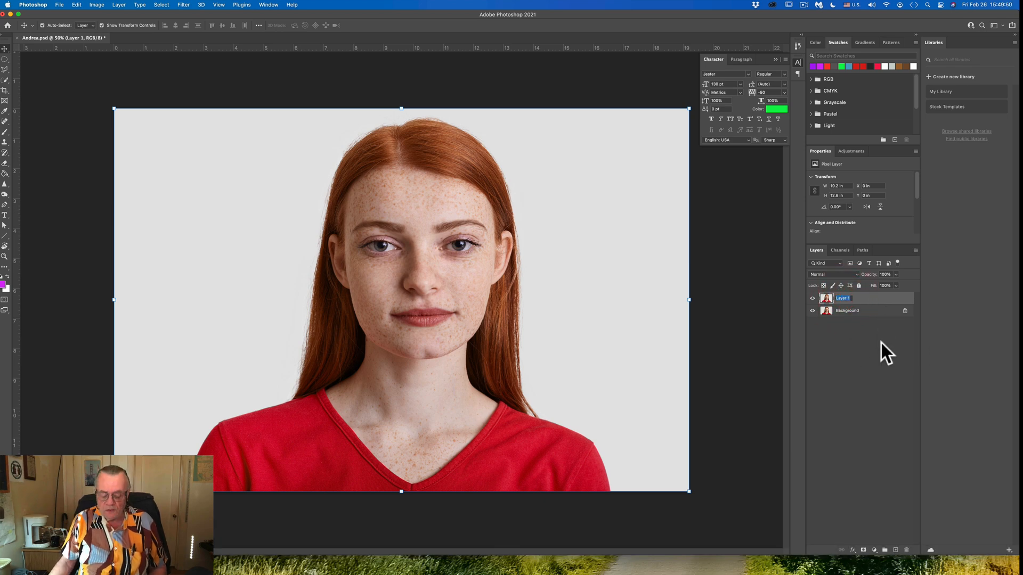
{"action": "type", "text": "Lu"}
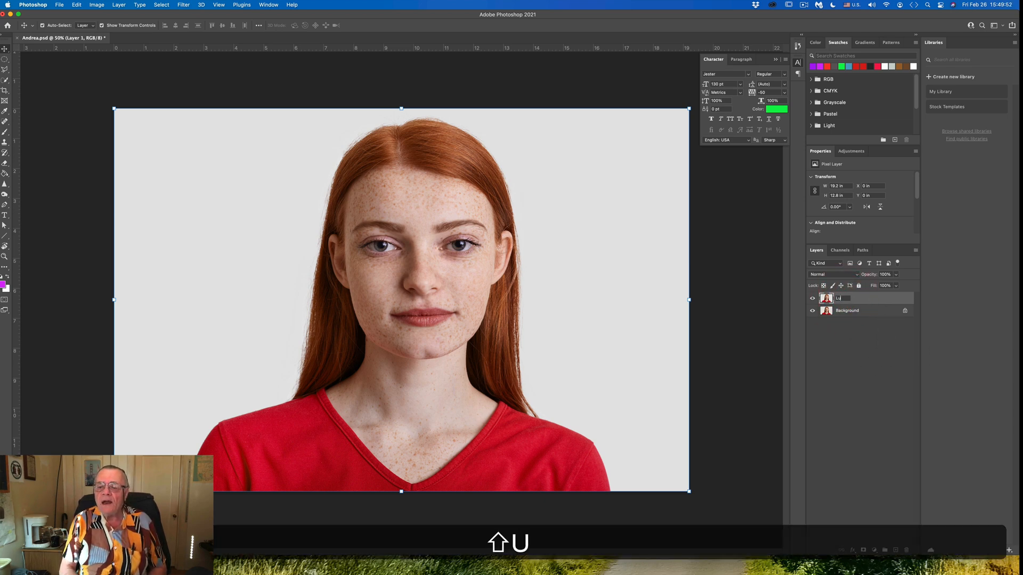
{"action": "type", "text": "minar "}
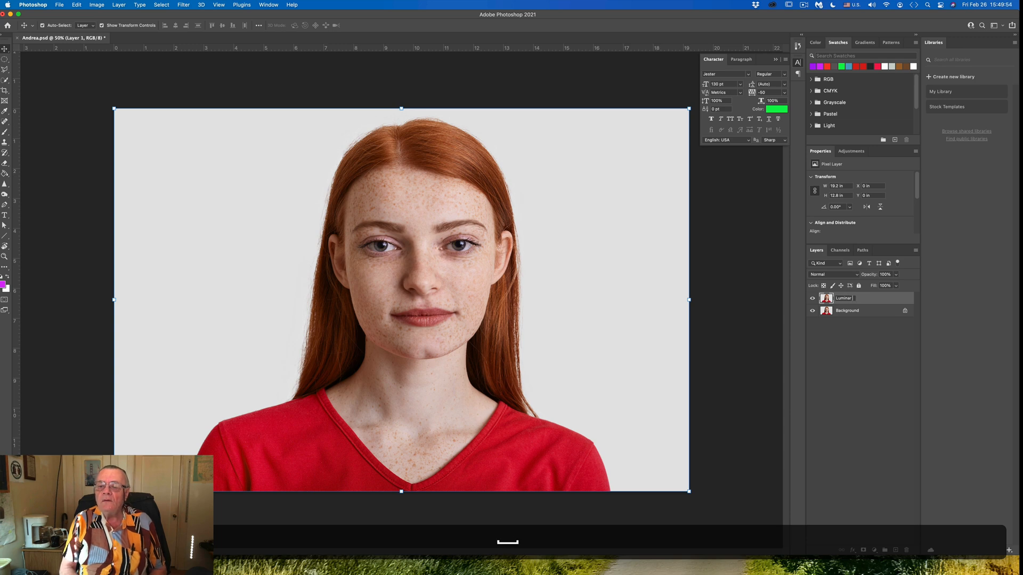
{"action": "type", "text": "Face"}
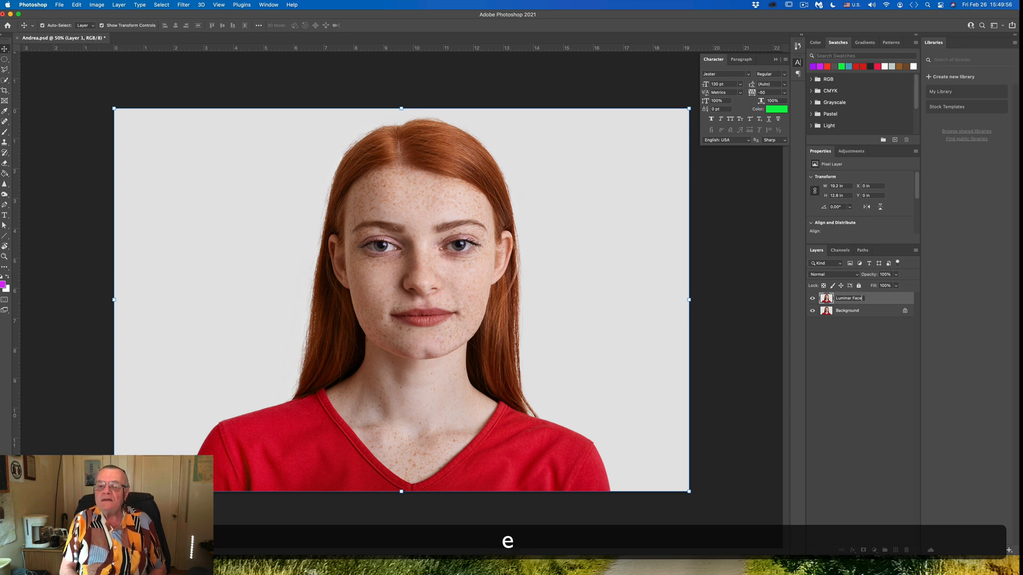
{"action": "key", "text": "Return"}
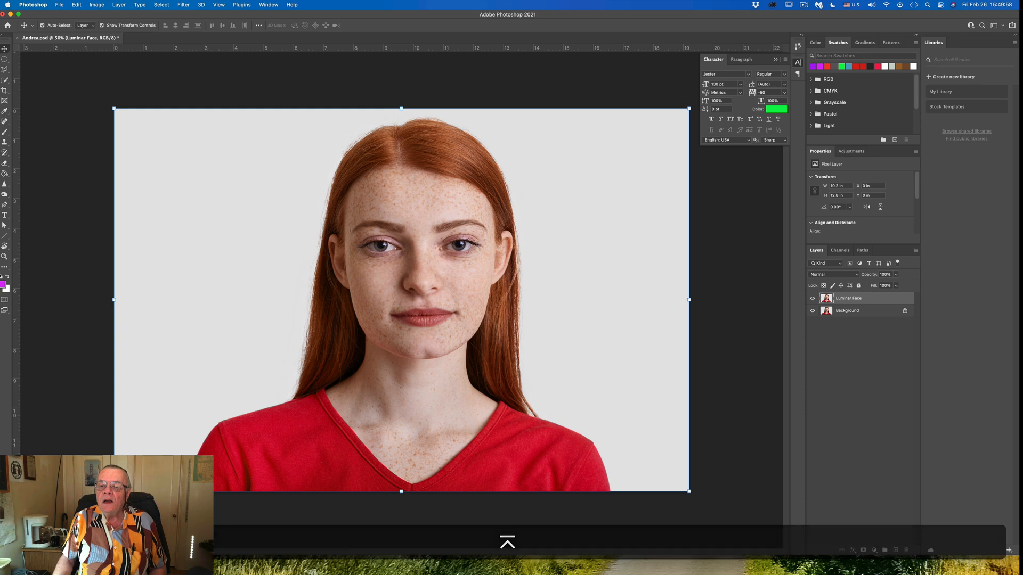
Step: Open the Luminar Face layer in the Luminar AI plugin filter and enlarge its window to full screen
{"action": "left_click", "coordinate": [183, 5]}
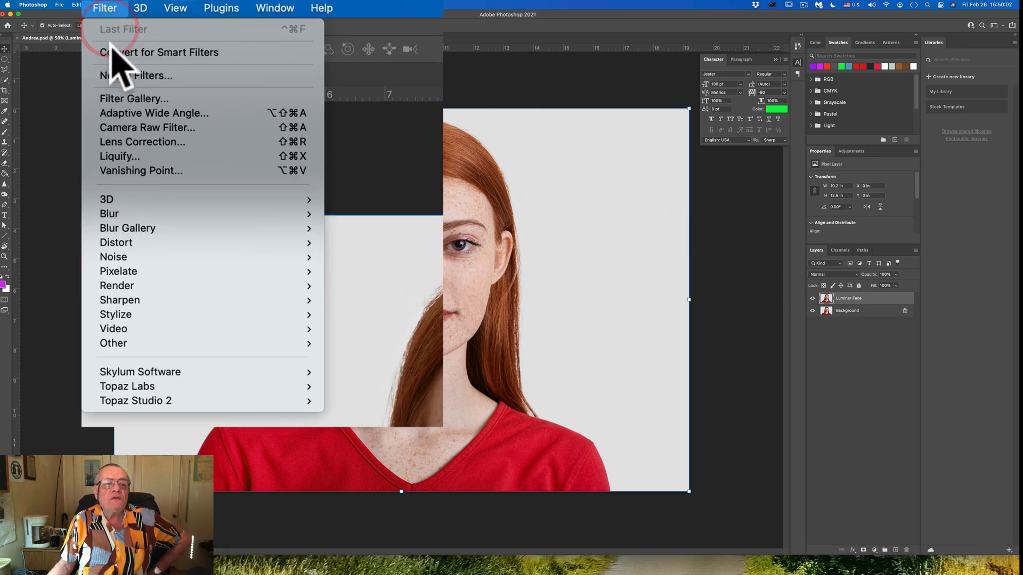
{"action": "mouse_move", "coordinate": [192, 176]}
{"action": "mouse_move", "coordinate": [139, 373]}
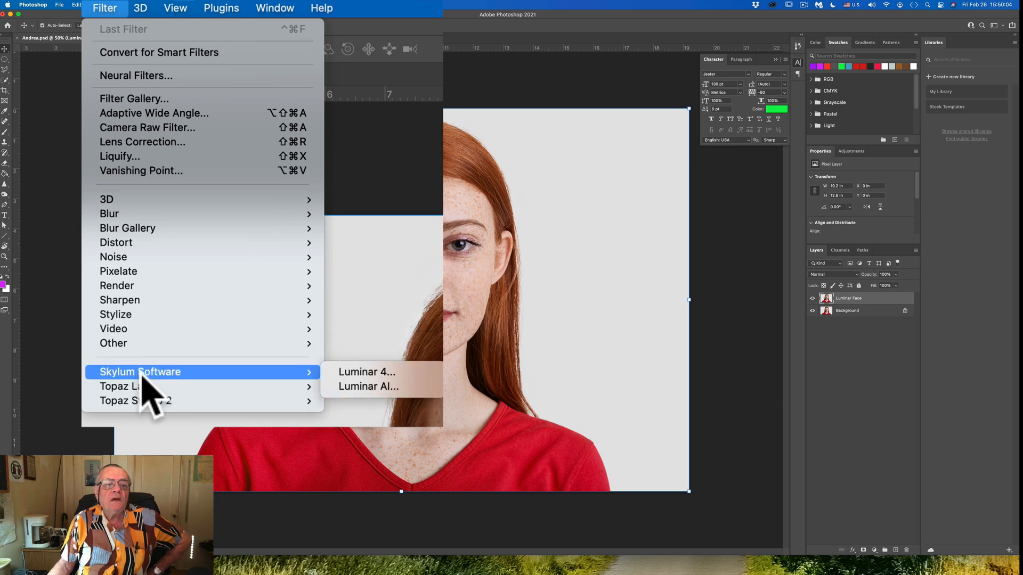
{"action": "left_click", "coordinate": [376, 387]}
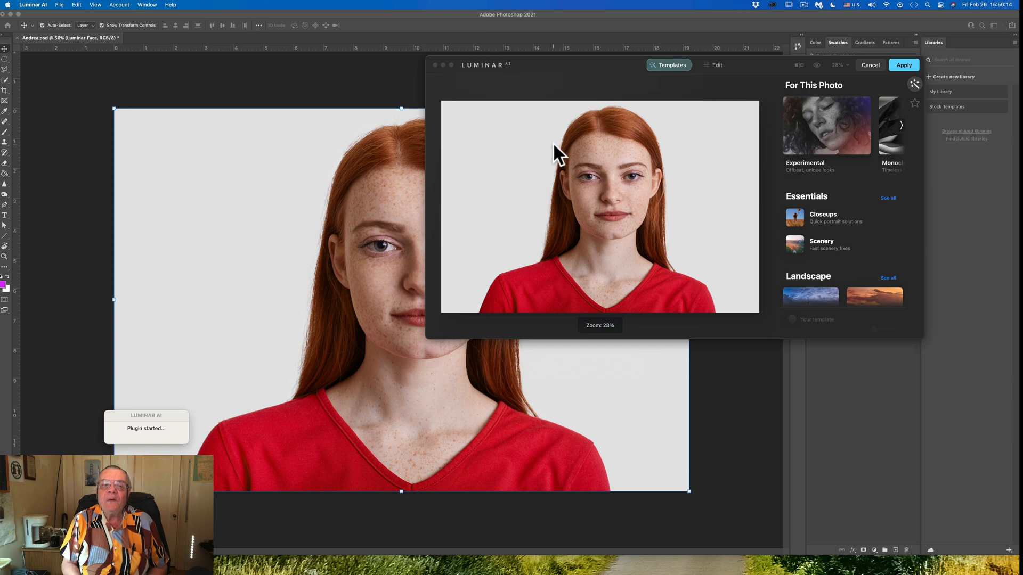
{"action": "left_click", "coordinate": [452, 65]}
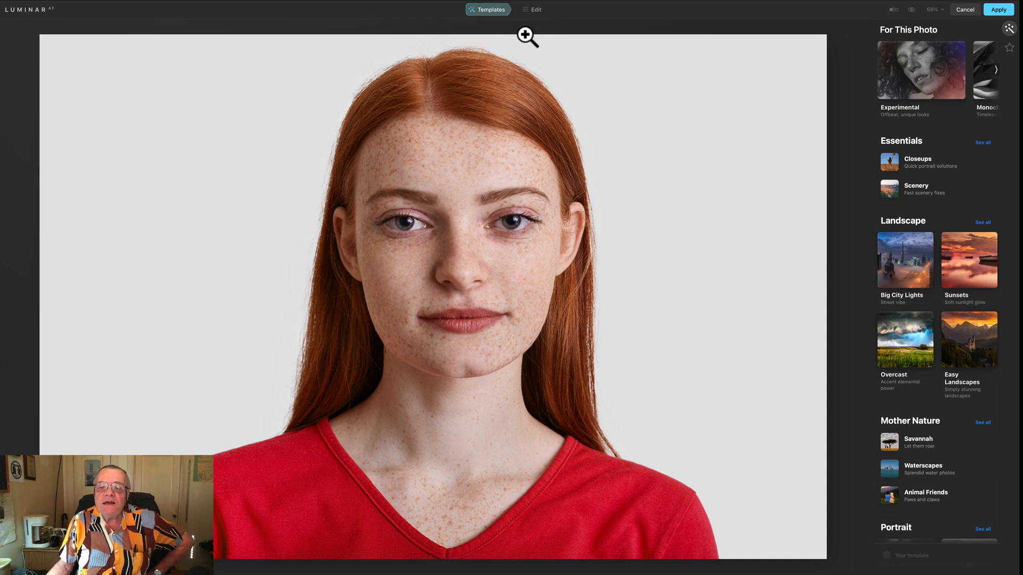
Step: Set Slim Face to 100 in the Face AI portrait tool and expand its Eyes settings
{"action": "left_click", "coordinate": [536, 8]}
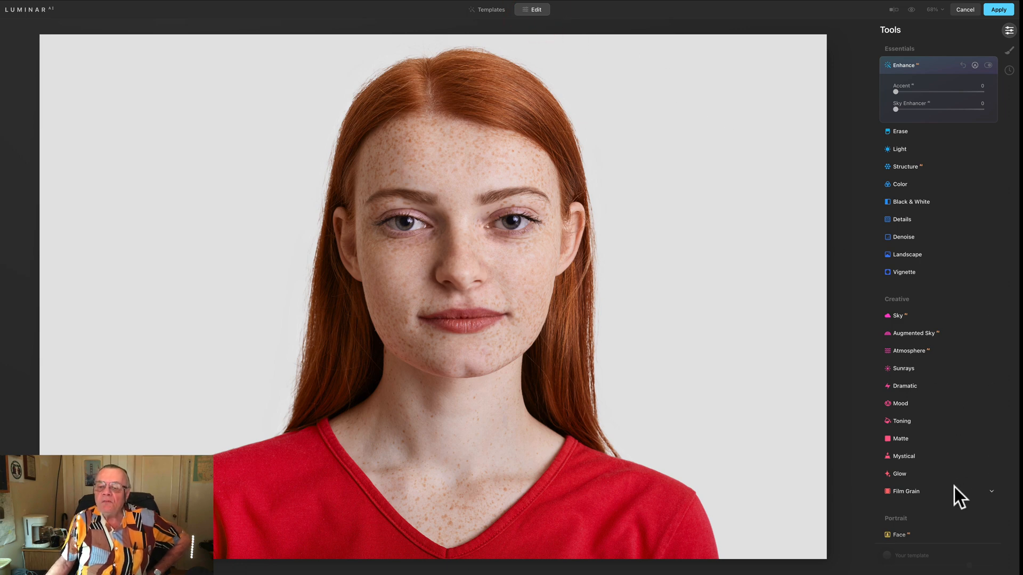
{"action": "scroll", "coordinate": [954, 487], "scroll_direction": "down", "scroll_amount": 3}
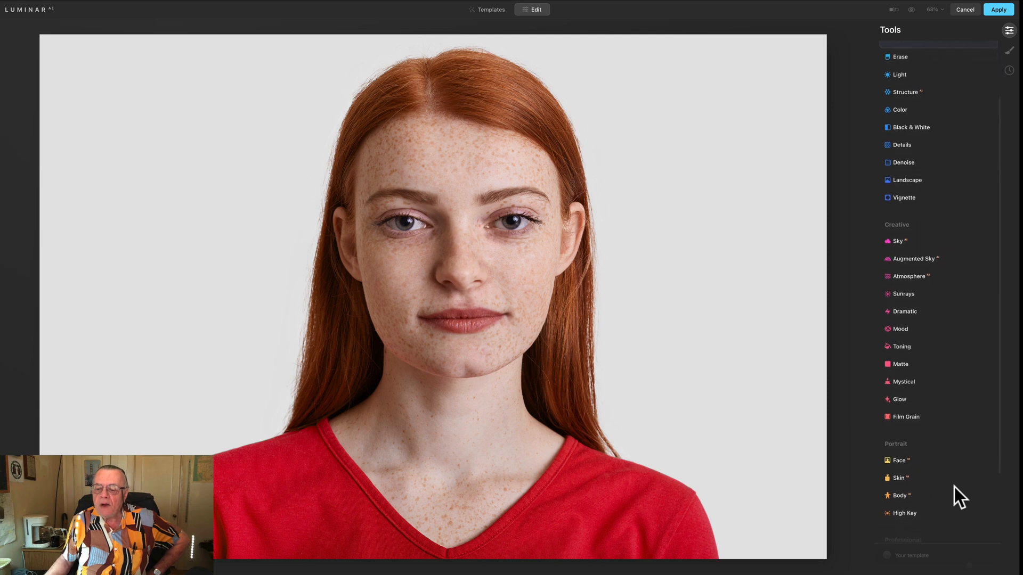
{"action": "scroll", "coordinate": [954, 487], "scroll_direction": "down", "scroll_amount": 2}
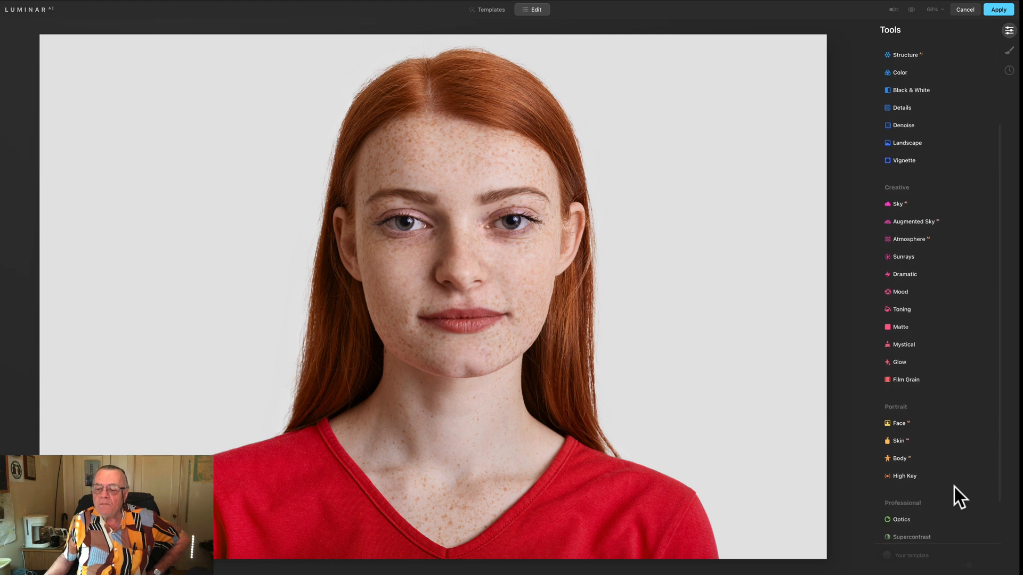
{"action": "left_click", "coordinate": [898, 416]}
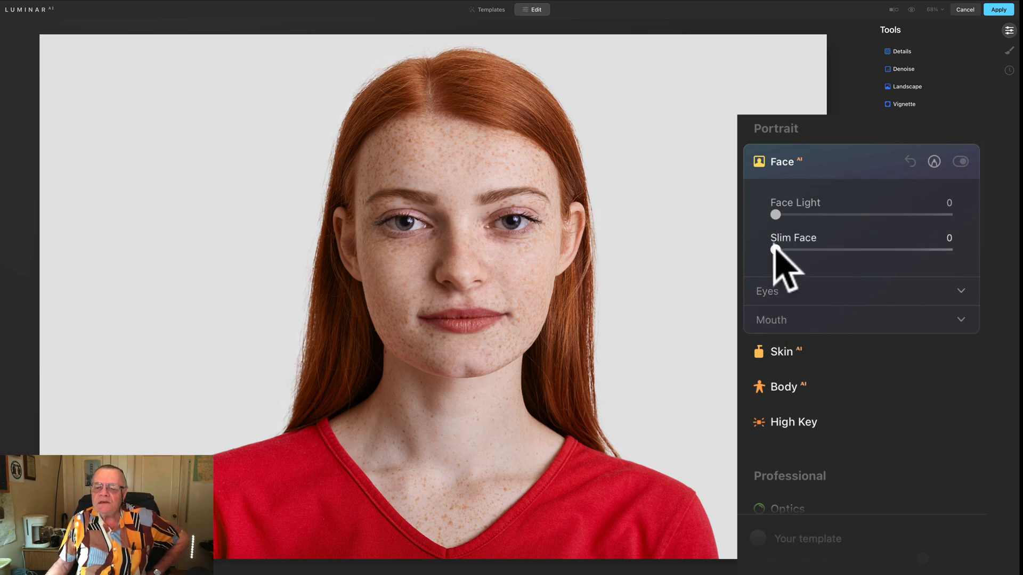
{"action": "scroll", "coordinate": [772, 249], "scroll_direction": "down", "scroll_amount": 1}
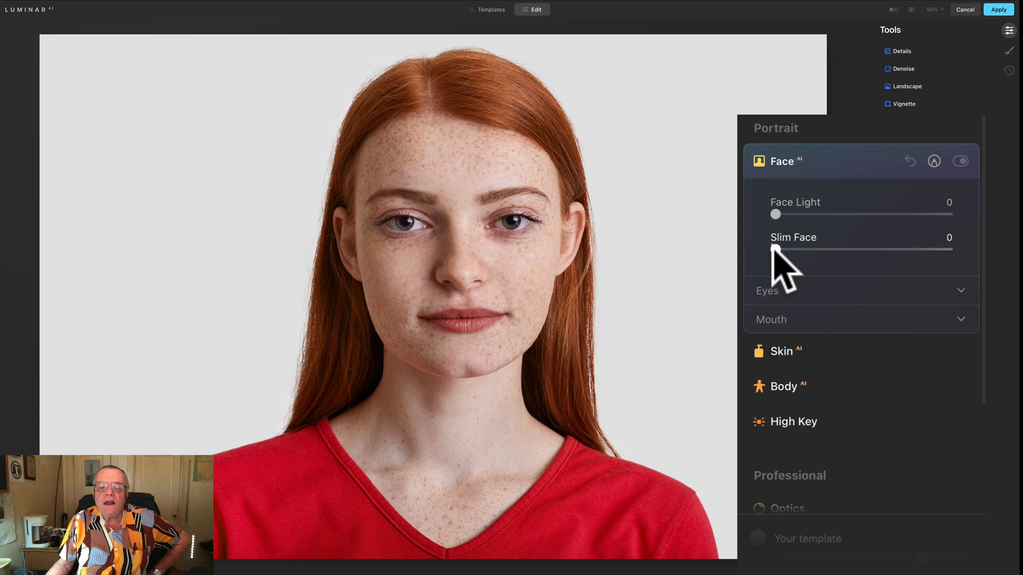
{"action": "left_click_drag", "start_coordinate": [774, 248], "coordinate": [998, 249]}
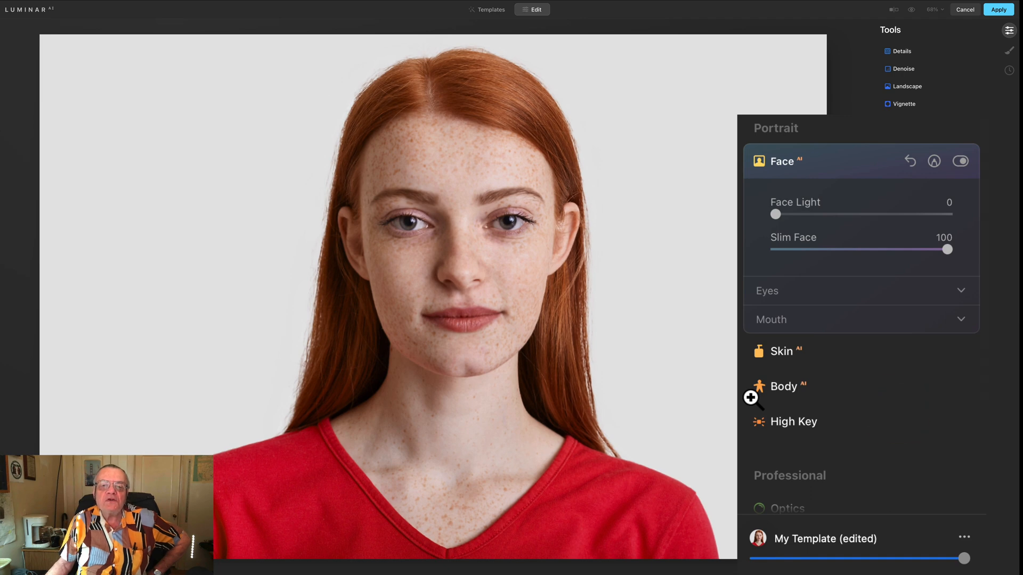
{"action": "left_click", "coordinate": [765, 289]}
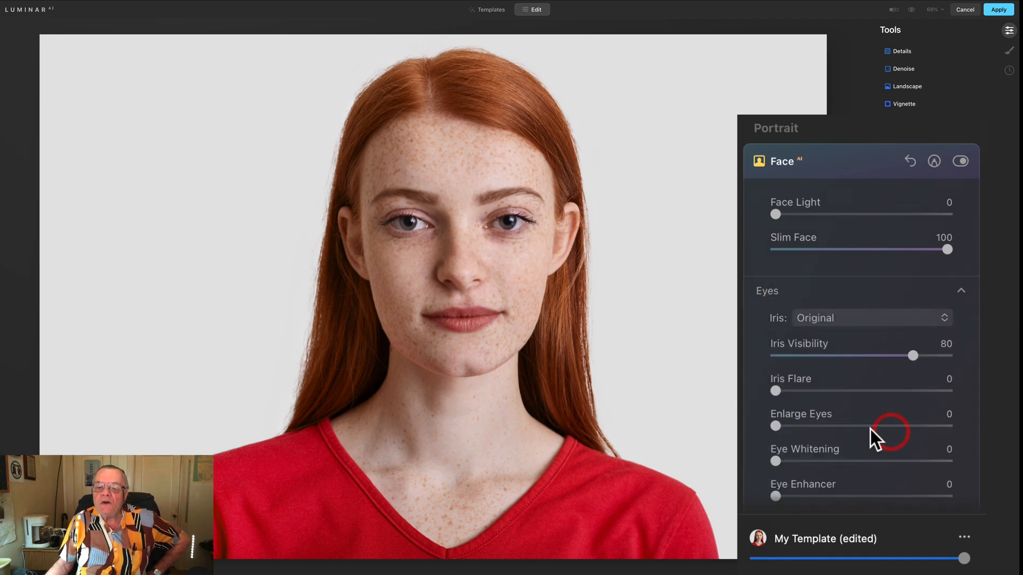
Step: Try the Blue, Brown and Green iris options on the portrait's eyes
{"action": "left_click", "coordinate": [857, 317]}
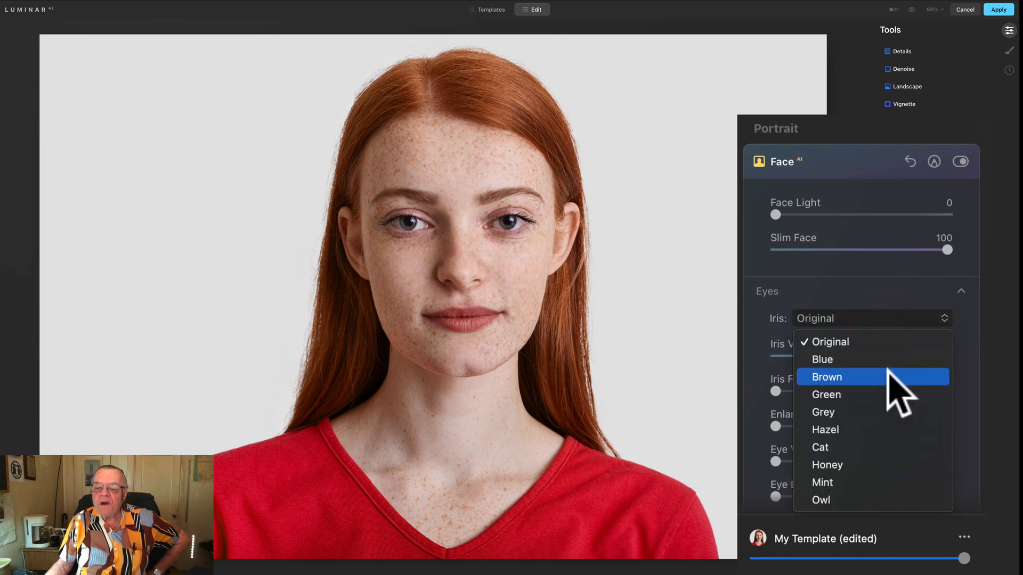
{"action": "left_click", "coordinate": [823, 360]}
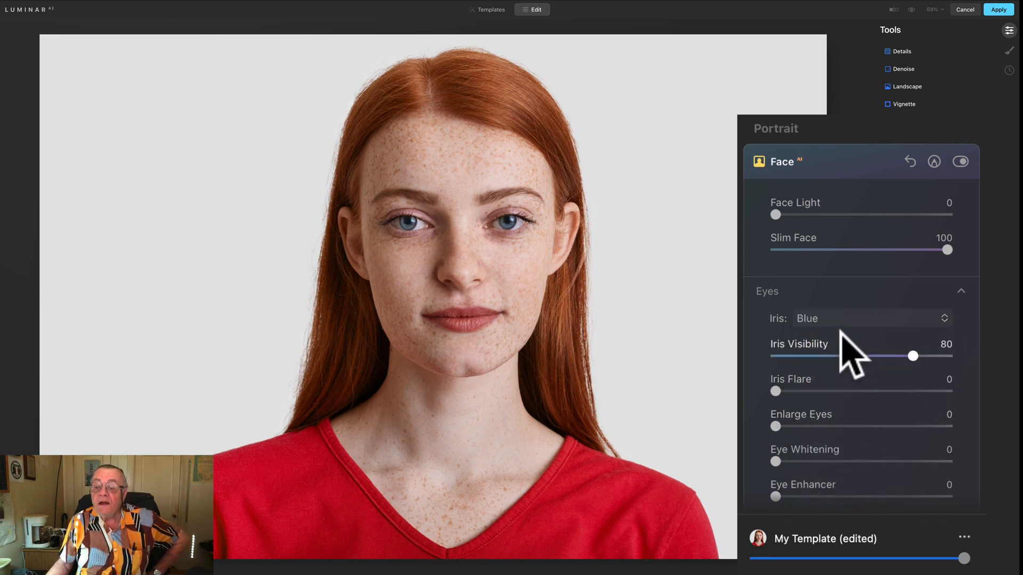
{"action": "left_click", "coordinate": [912, 318]}
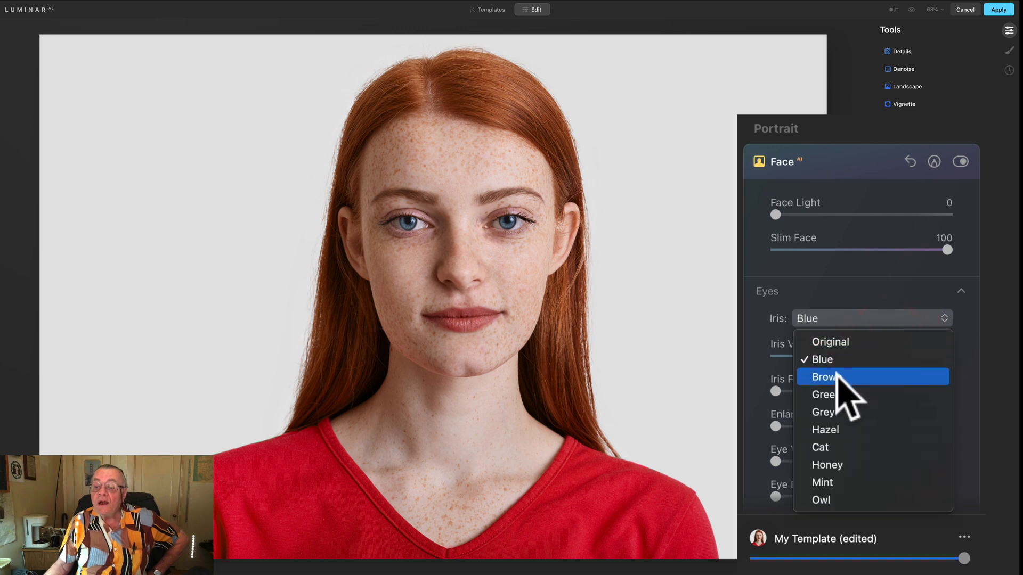
{"action": "left_click", "coordinate": [840, 378]}
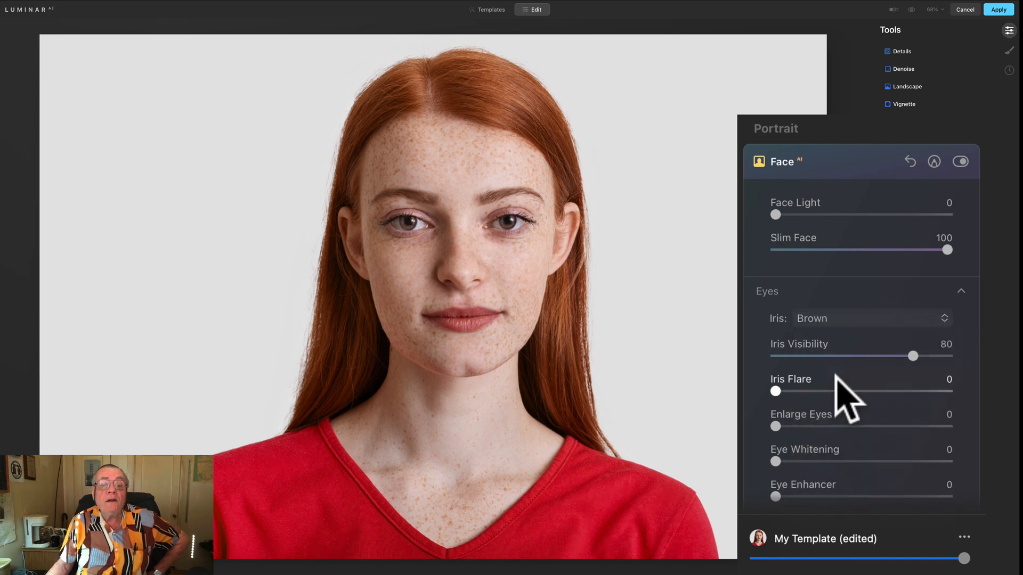
{"action": "left_click", "coordinate": [860, 322]}
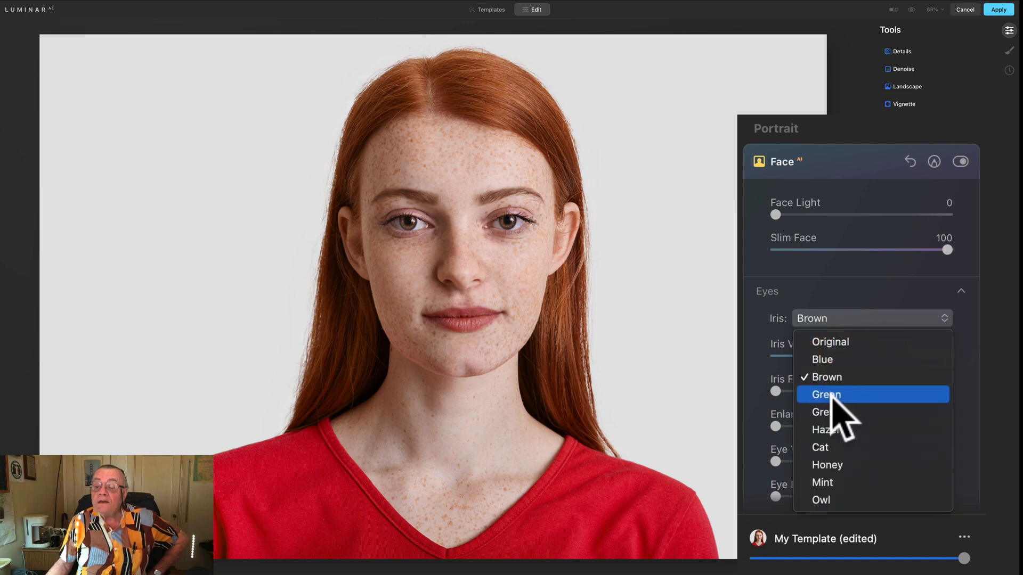
{"action": "left_click", "coordinate": [832, 397]}
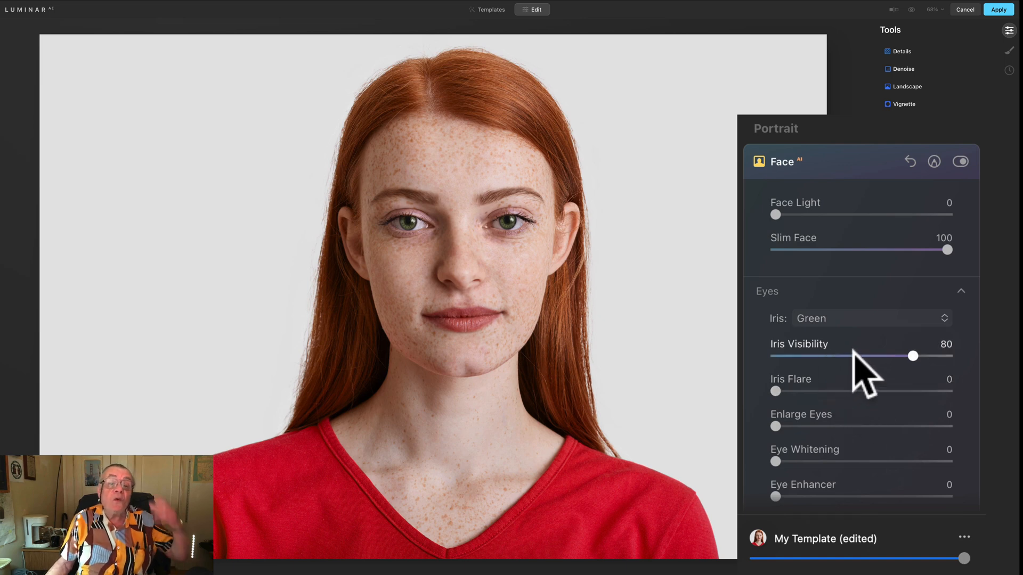
Step: Change the iris option to Cat and set Enlarge Eyes to 100
{"action": "left_click", "coordinate": [849, 316]}
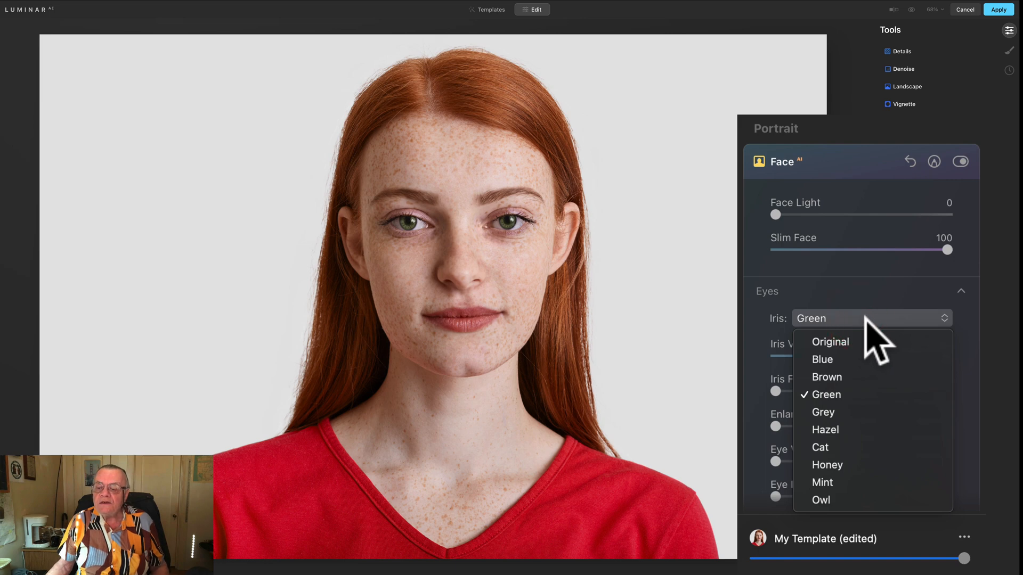
{"action": "left_click", "coordinate": [838, 448]}
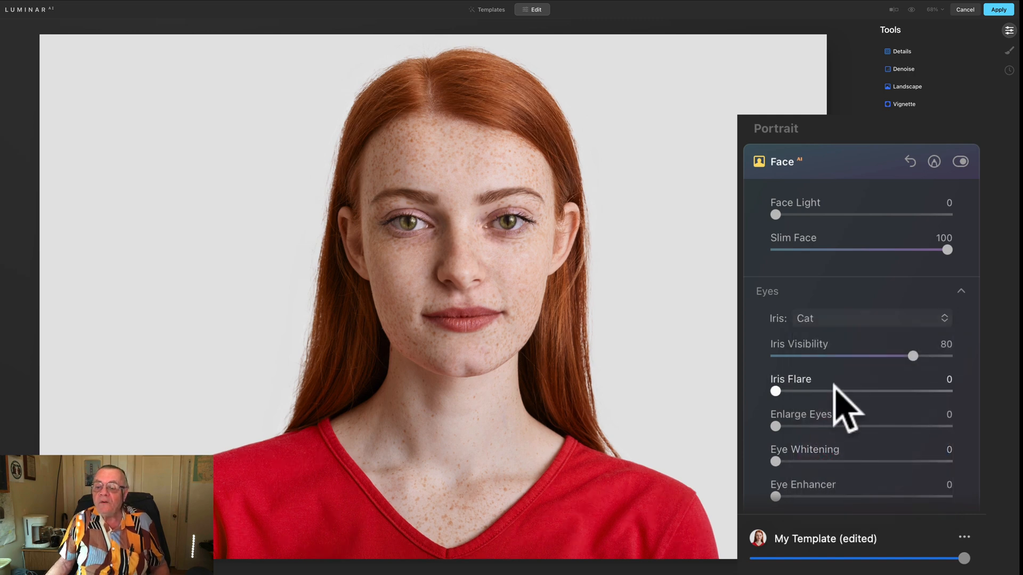
{"action": "scroll", "coordinate": [835, 387], "scroll_direction": "down", "scroll_amount": 3}
{"action": "scroll", "coordinate": [835, 389], "scroll_direction": "down", "scroll_amount": 4}
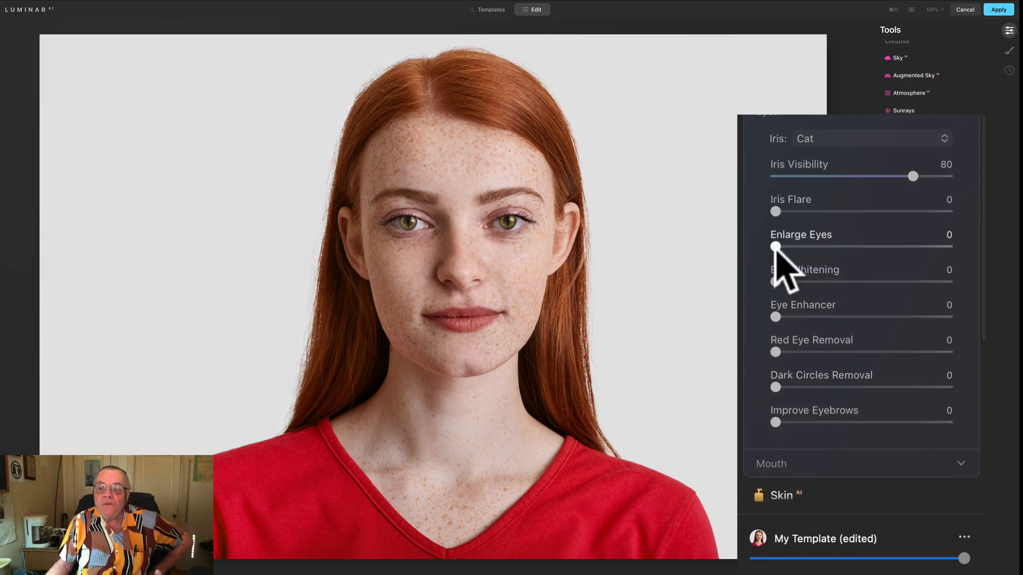
{"action": "left_click_drag", "start_coordinate": [775, 247], "coordinate": [1014, 247]}
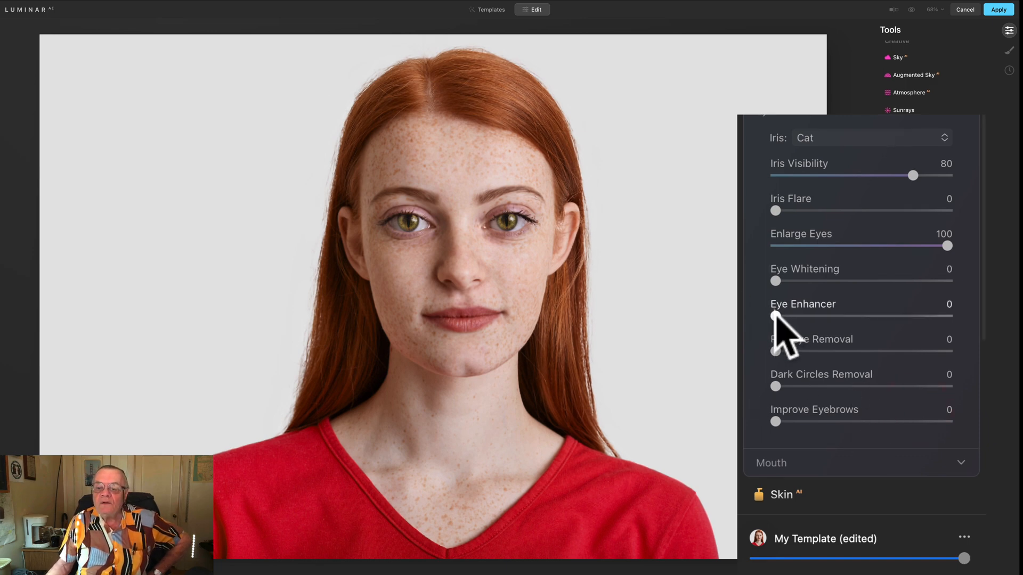
Step: Set Eye Enhancer to 78, Eye Whitening to 41 and Iris Flare to 44
{"action": "left_click_drag", "start_coordinate": [775, 316], "coordinate": [924, 313]}
{"action": "scroll", "coordinate": [923, 311], "scroll_direction": "down", "scroll_amount": 1}
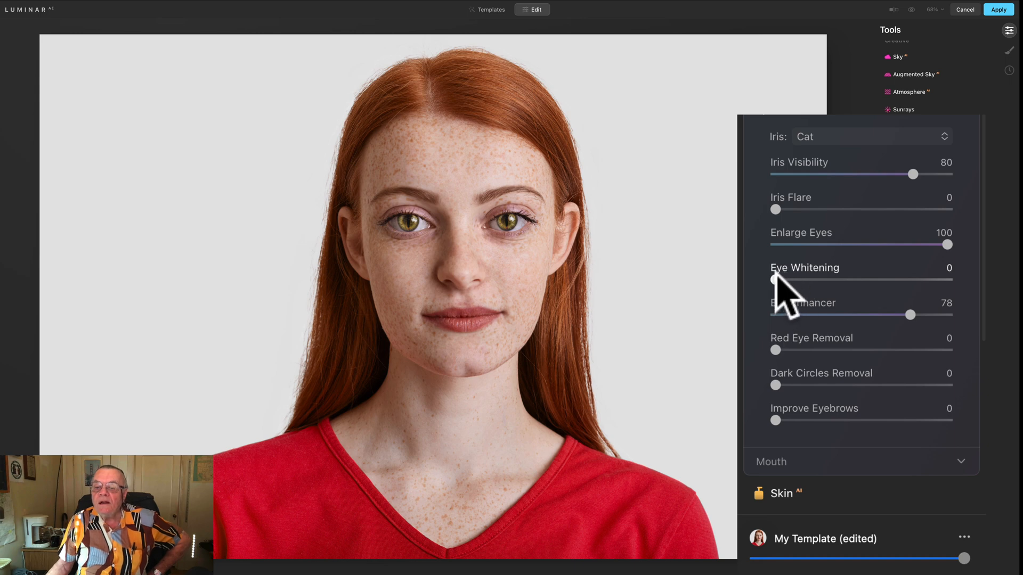
{"action": "left_click_drag", "start_coordinate": [776, 279], "coordinate": [851, 277]}
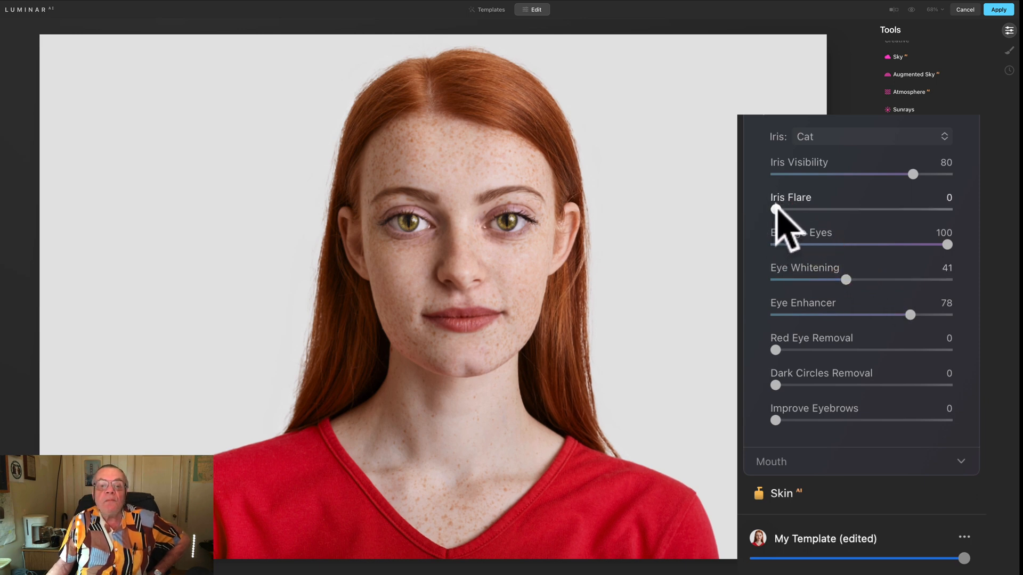
{"action": "left_click_drag", "start_coordinate": [774, 207], "coordinate": [858, 207]}
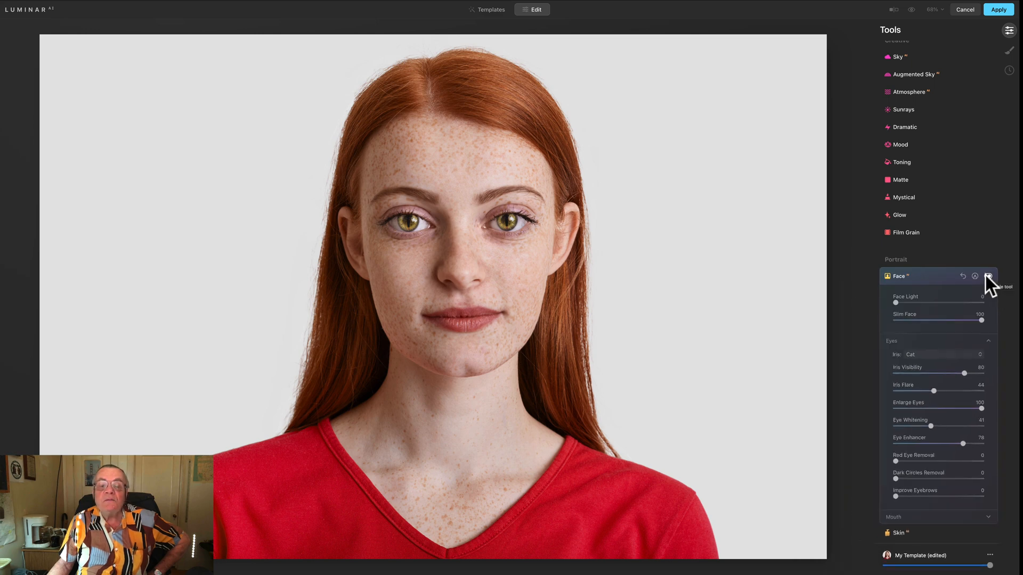
Step: Disable and re-enable the Face AI tool to compare the portrait before and after the edits
{"action": "left_click", "coordinate": [986, 276]}
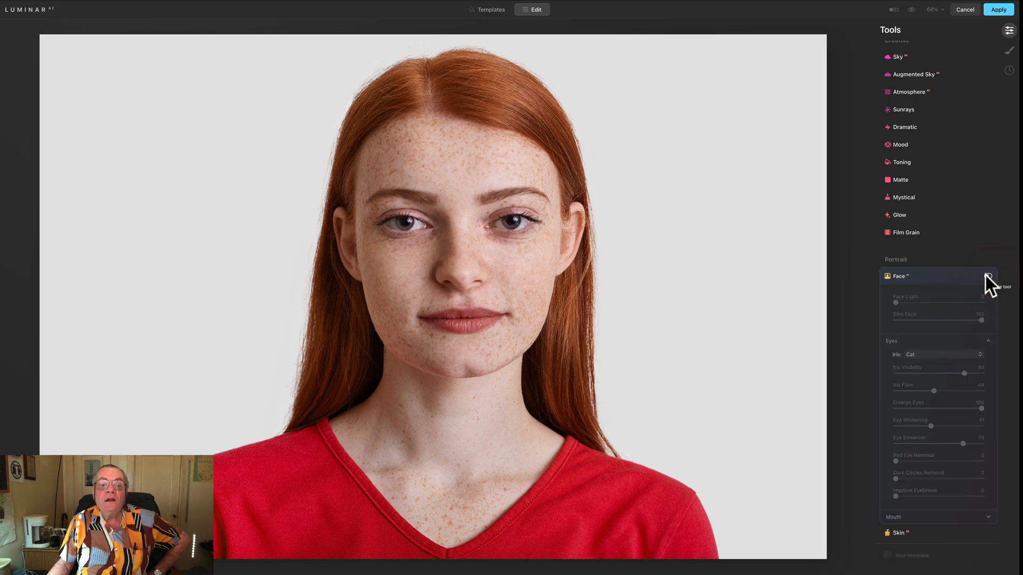
{"action": "left_click", "coordinate": [989, 276]}
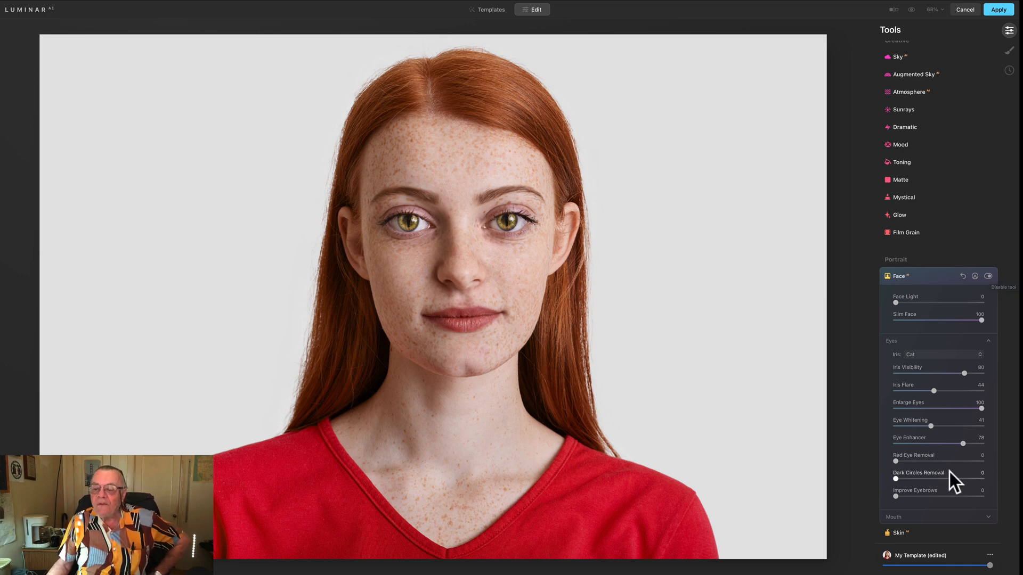
Step: Set Lips Saturation, Lips Redness and Lips Darkening to 100 in the Face AI mouth settings
{"action": "left_click", "coordinate": [907, 518]}
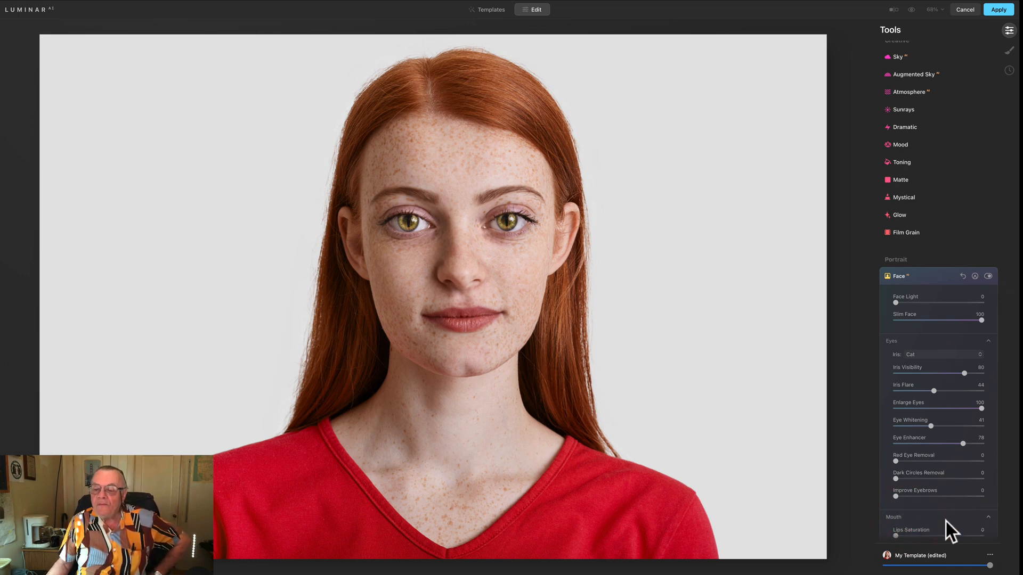
{"action": "scroll", "coordinate": [945, 521], "scroll_direction": "down", "scroll_amount": 5}
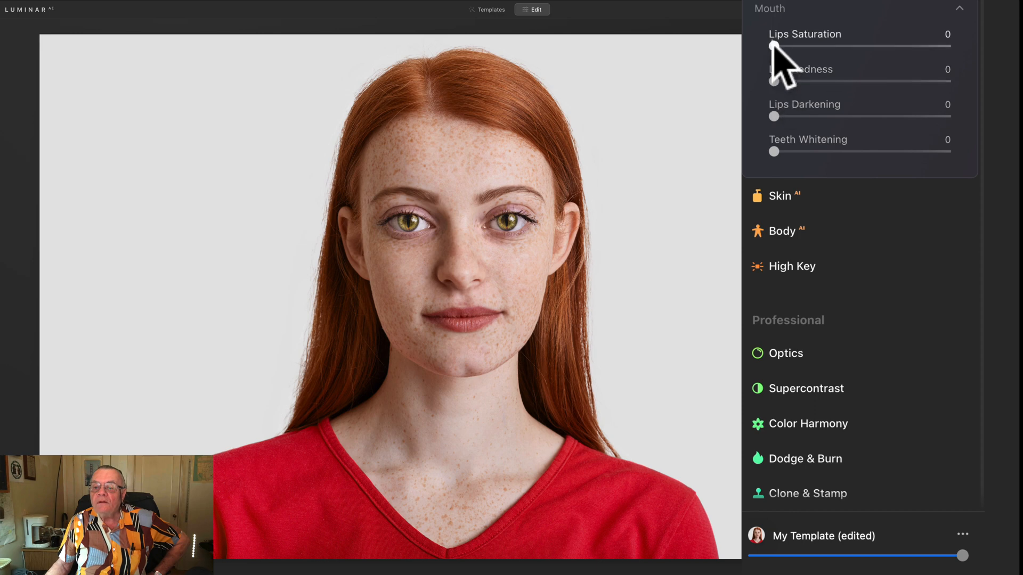
{"action": "left_click_drag", "start_coordinate": [773, 46], "coordinate": [977, 61]}
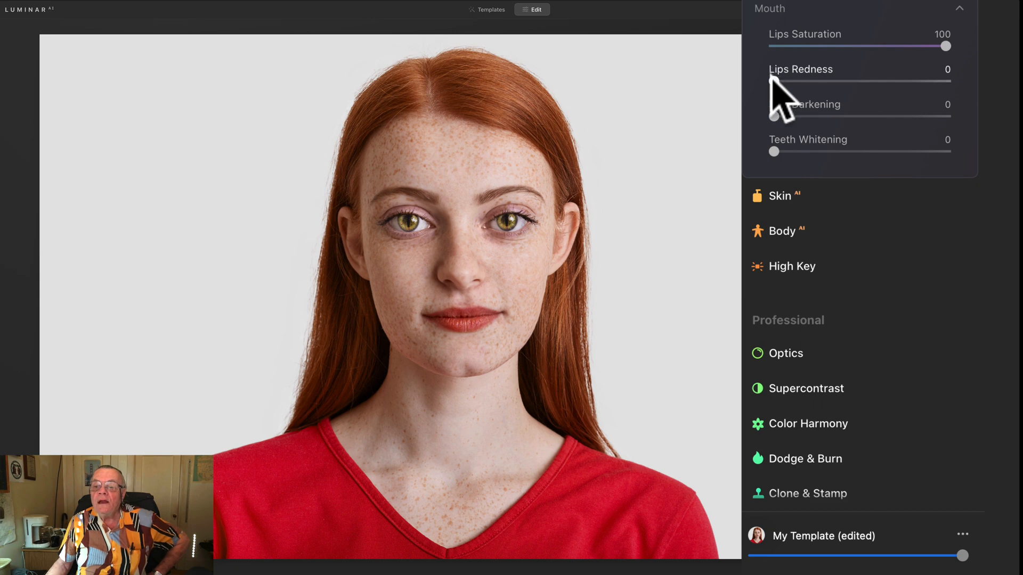
{"action": "left_click_drag", "start_coordinate": [772, 80], "coordinate": [906, 96]}
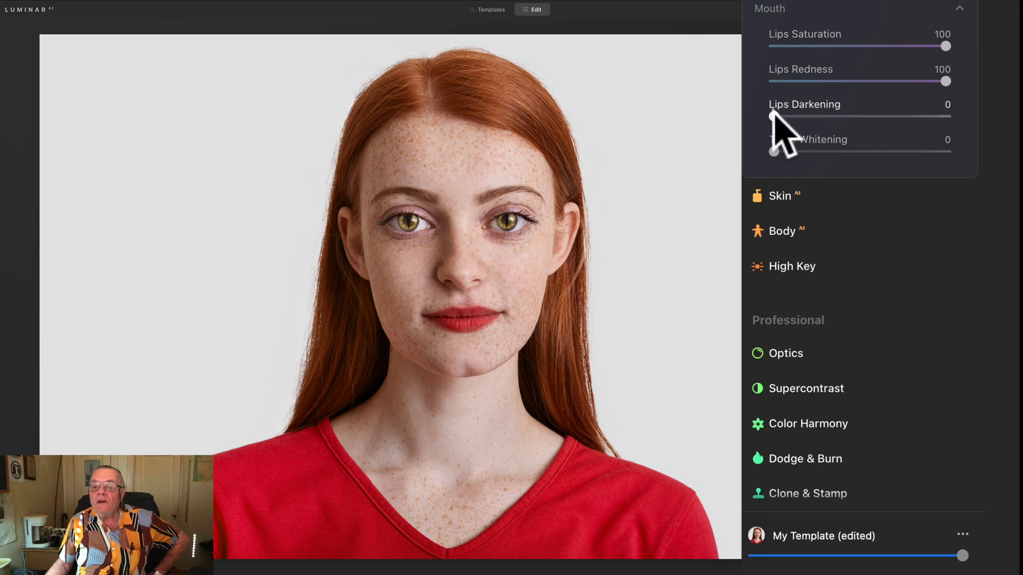
{"action": "left_click_drag", "start_coordinate": [772, 117], "coordinate": [988, 119]}
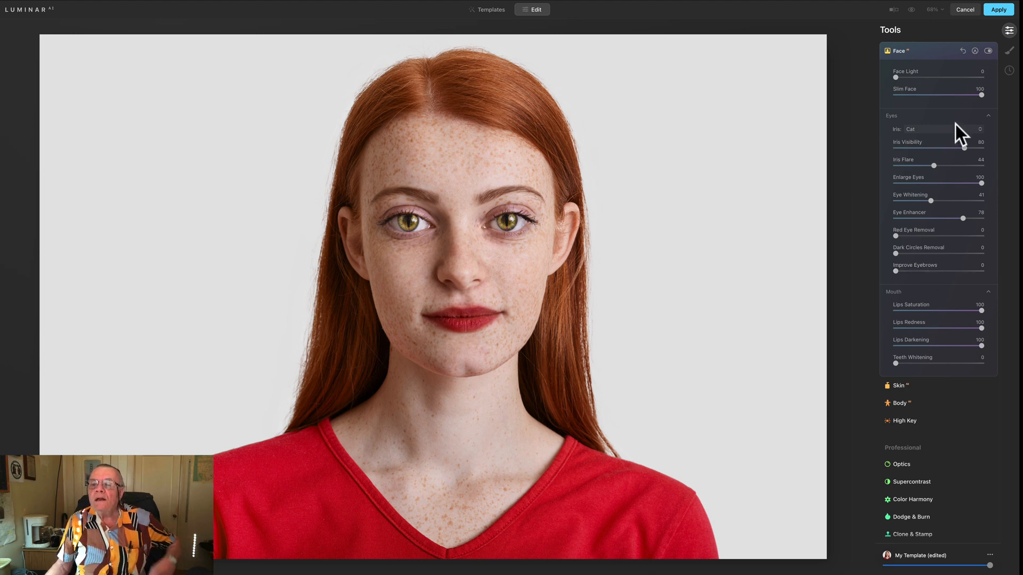
Step: Apply the Luminar edits, return to Photoshop, and hide and reshow the Luminar Face layer to compare it with the original
{"action": "scroll", "coordinate": [955, 124], "scroll_direction": "up", "scroll_amount": 4}
{"action": "scroll", "coordinate": [955, 124], "scroll_direction": "up", "scroll_amount": 2}
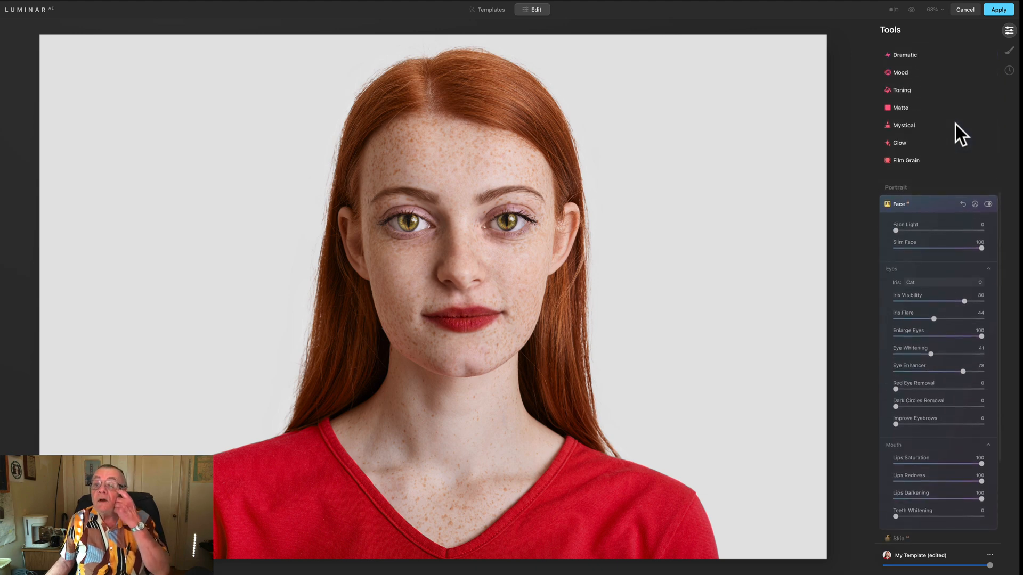
{"action": "left_click", "coordinate": [996, 9]}
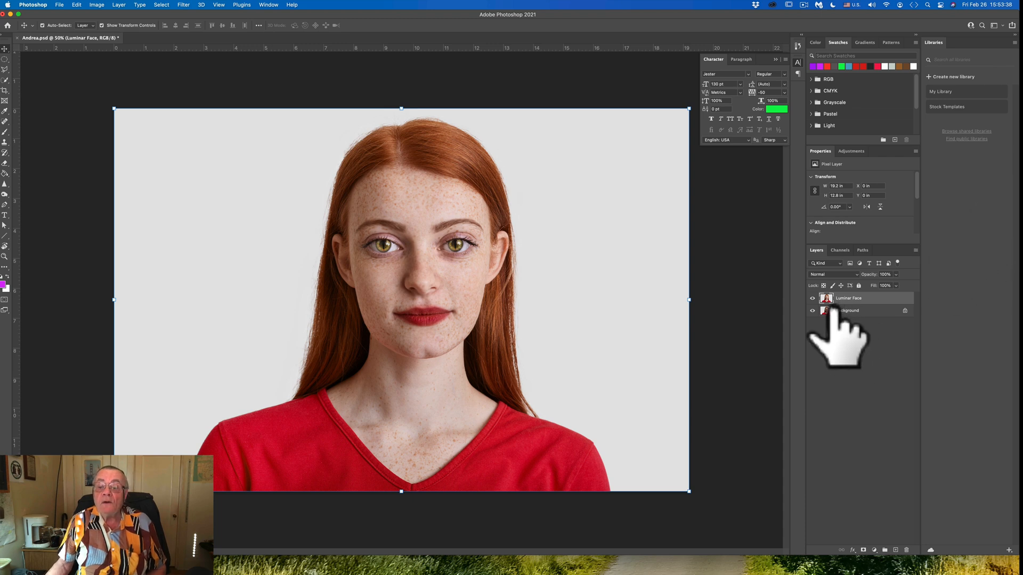
{"action": "left_click", "coordinate": [813, 298]}
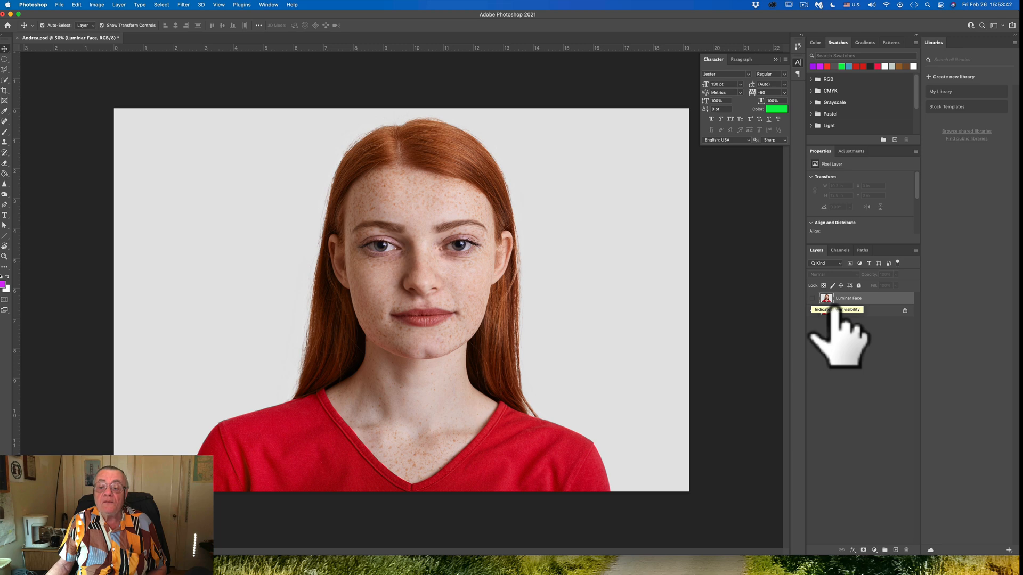
{"action": "left_click", "coordinate": [812, 299]}
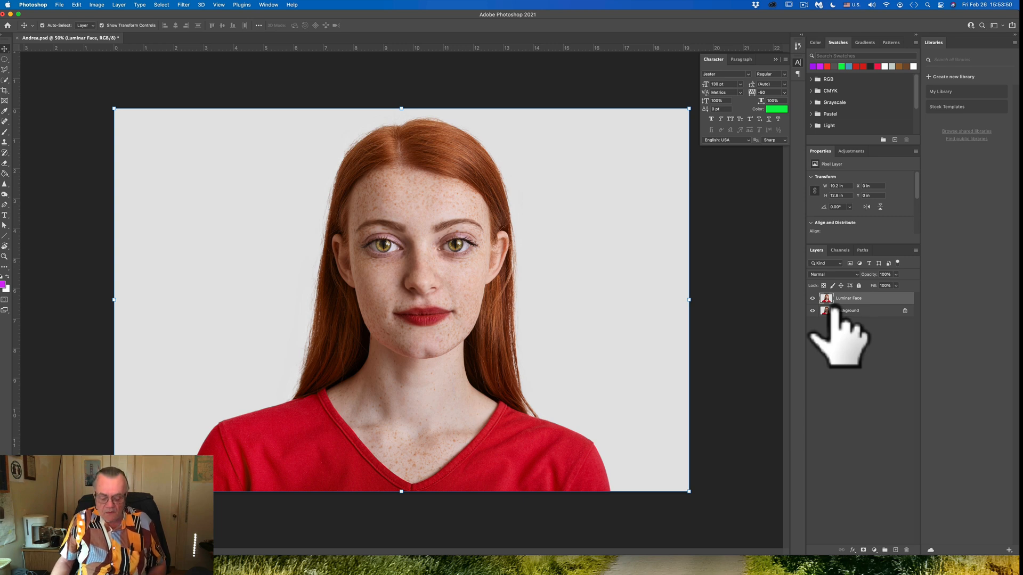
Step: Duplicate the Luminar Face layer and rename the copy Neural Filter
{"action": "key", "text": "super"}
{"action": "key", "text": "super+j"}
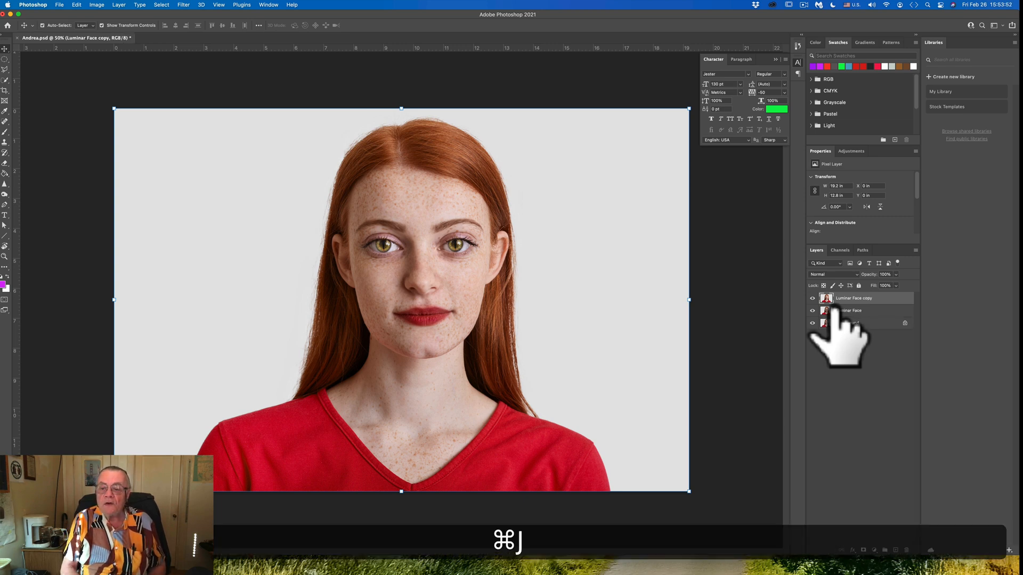
{"action": "double_click", "coordinate": [852, 298]}
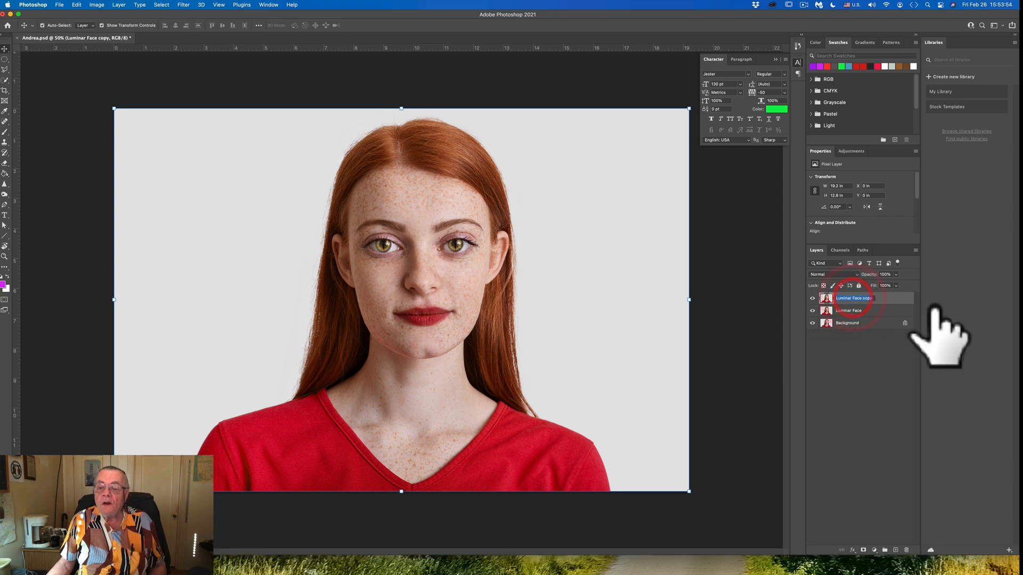
{"action": "type", "text": "N"}
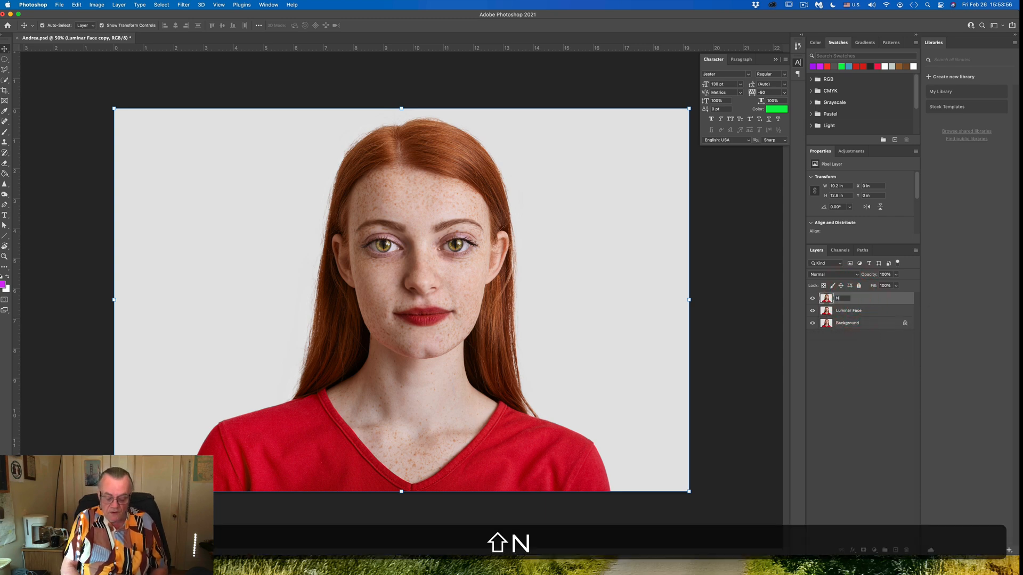
{"action": "type", "text": "eural "}
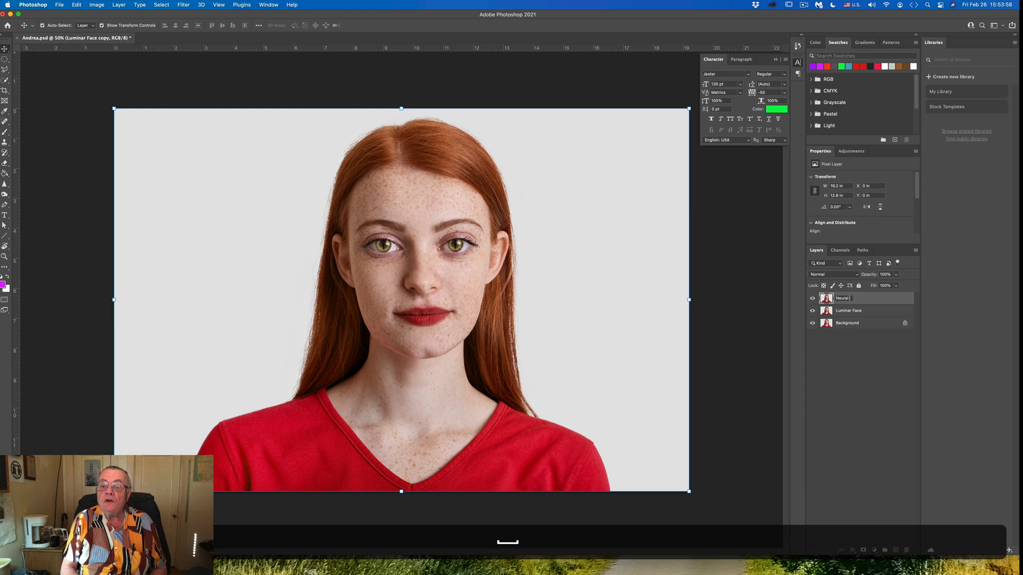
{"action": "type", "text": "Filter"}
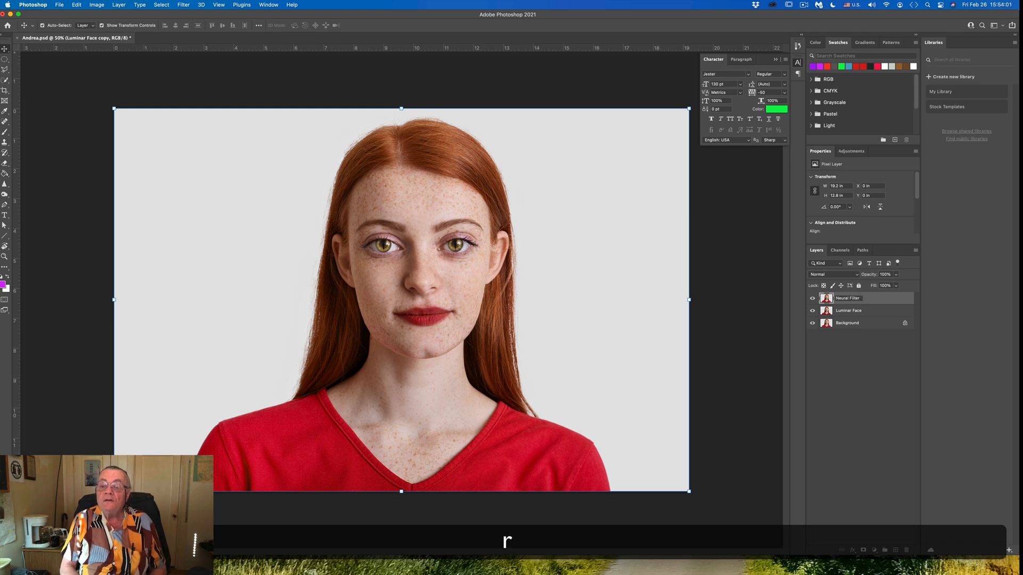
{"action": "key", "text": "Return"}
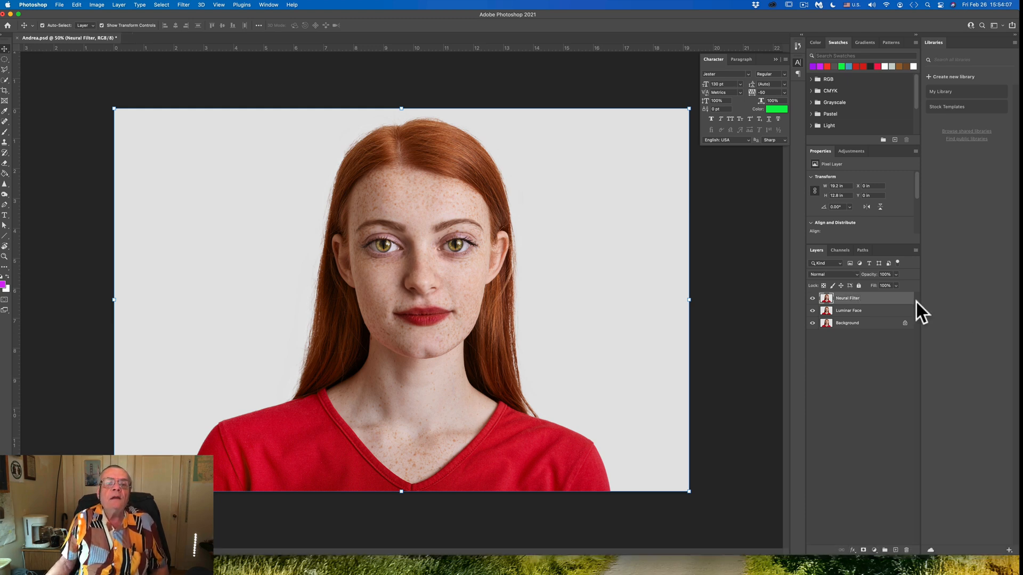
Step: Open Neural Filters on the Neural Filter layer and enable the Smart Portrait beta filter
{"action": "left_click", "coordinate": [190, 7]}
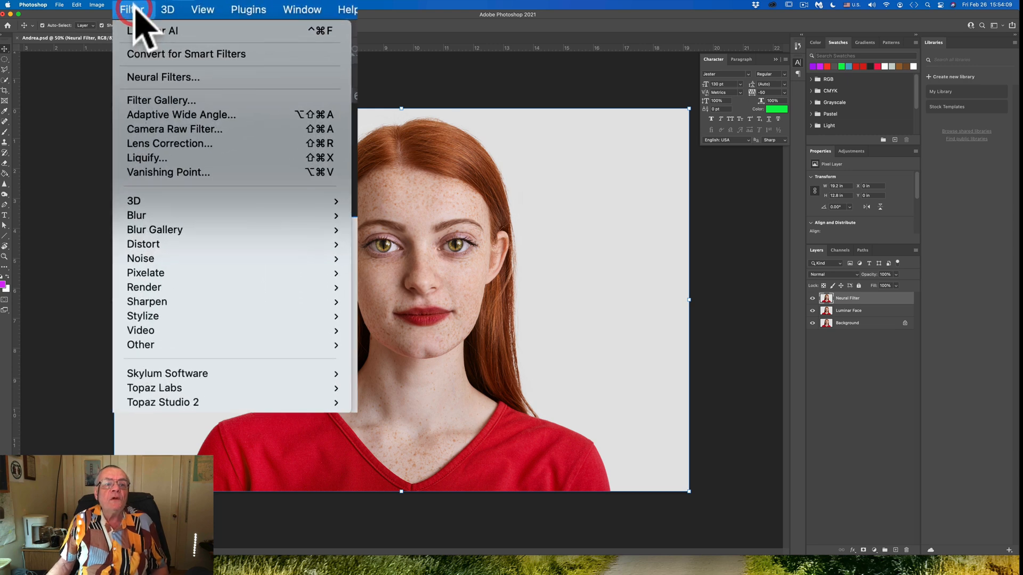
{"action": "left_click", "coordinate": [159, 77]}
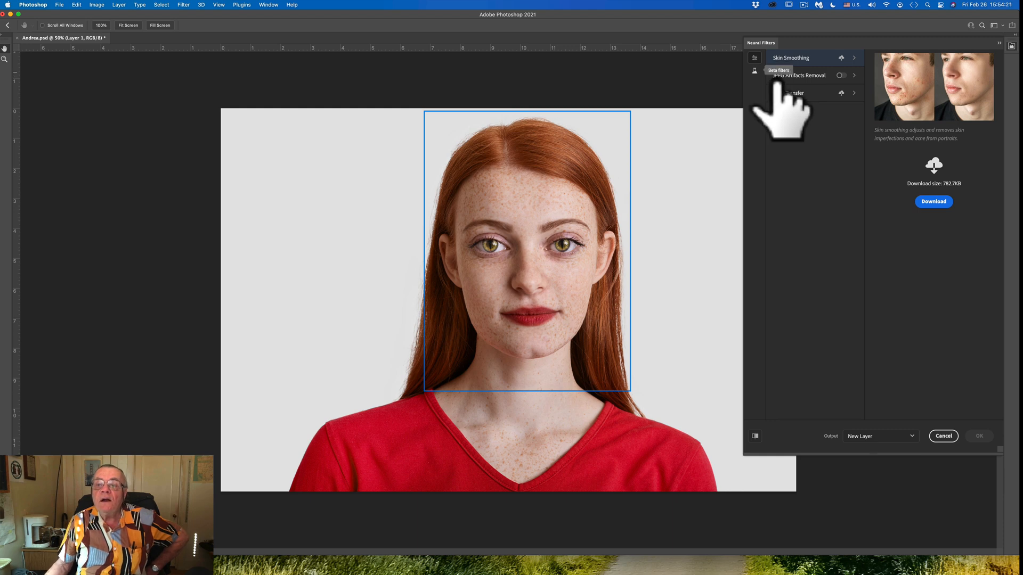
{"action": "left_click", "coordinate": [754, 70]}
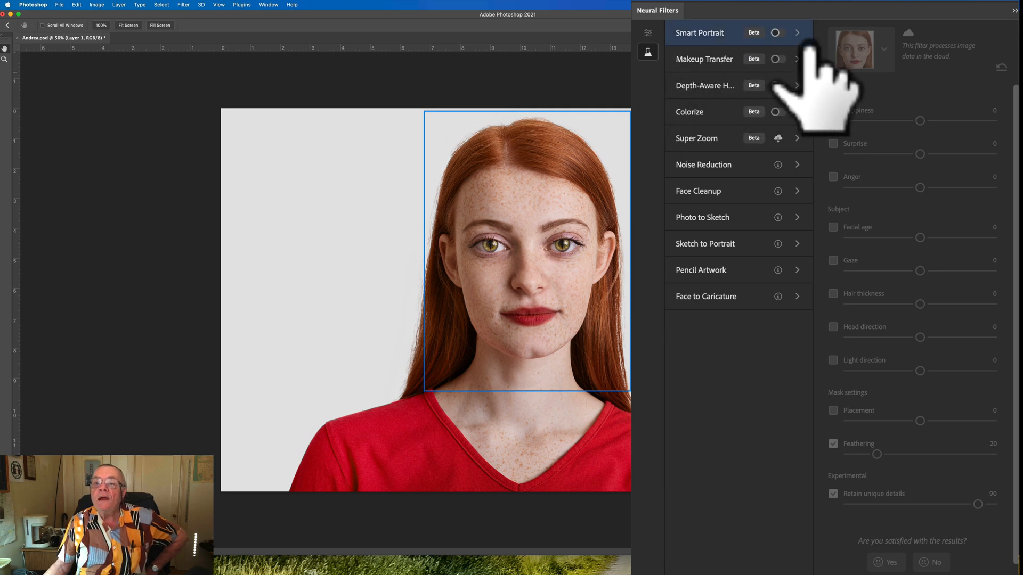
{"action": "left_click", "coordinate": [776, 33]}
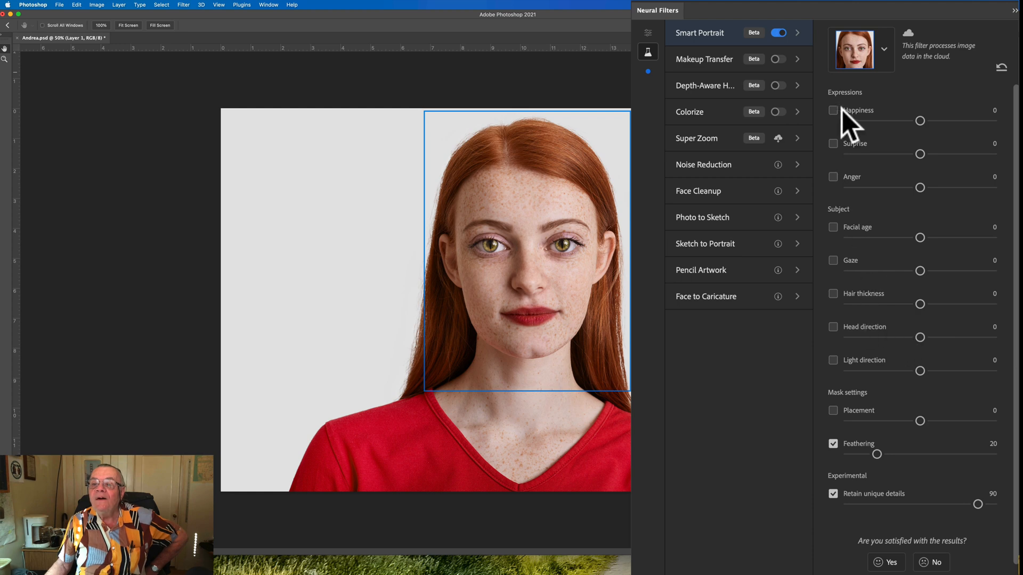
Step: Enable Facial age and Anger in Smart Portrait and set both to 50
{"action": "left_click", "coordinate": [833, 228]}
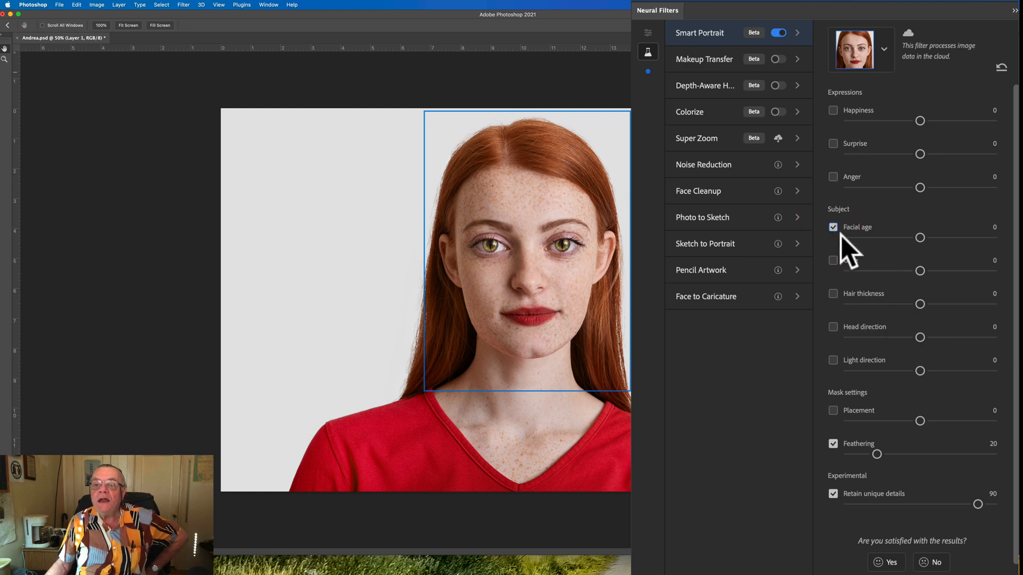
{"action": "left_click", "coordinate": [920, 238]}
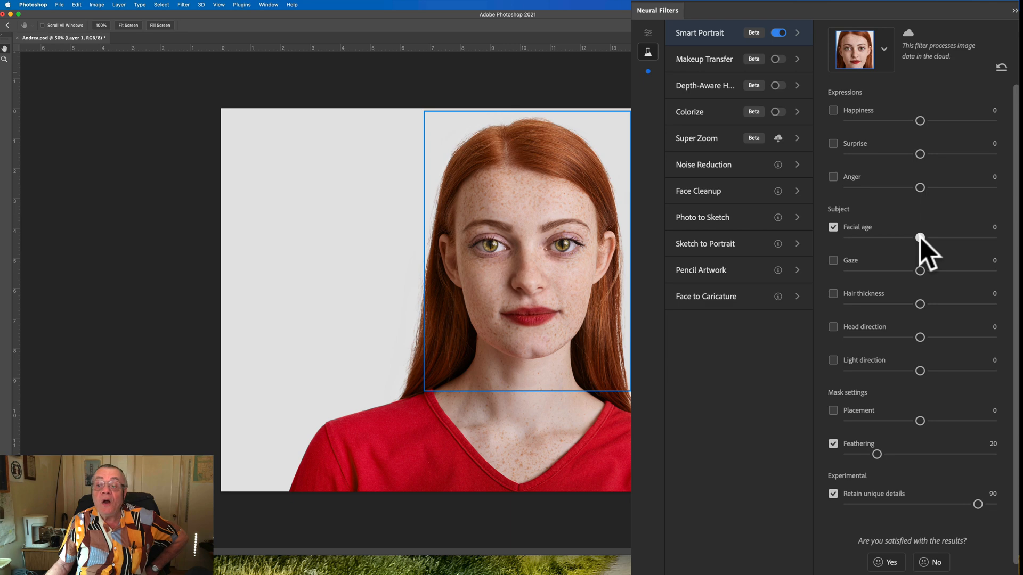
{"action": "left_click_drag", "start_coordinate": [919, 238], "coordinate": [1014, 237]}
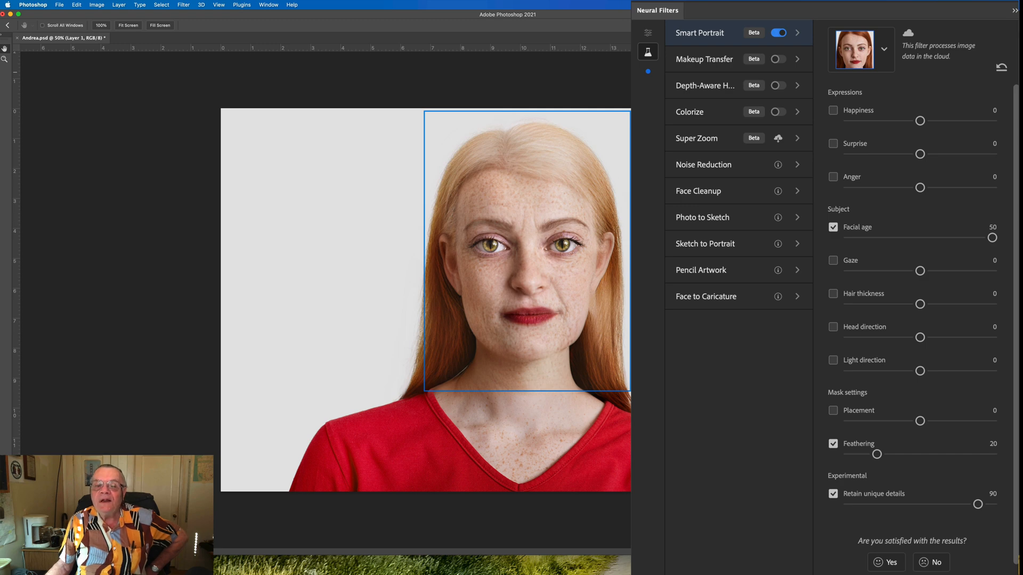
{"action": "left_click", "coordinate": [833, 177]}
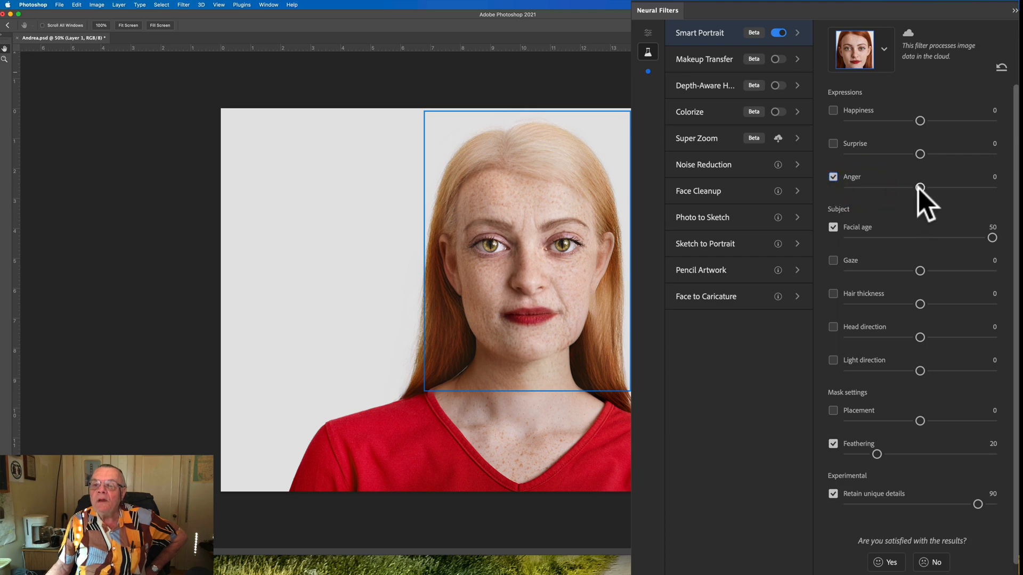
{"action": "left_click_drag", "start_coordinate": [920, 188], "coordinate": [990, 201]}
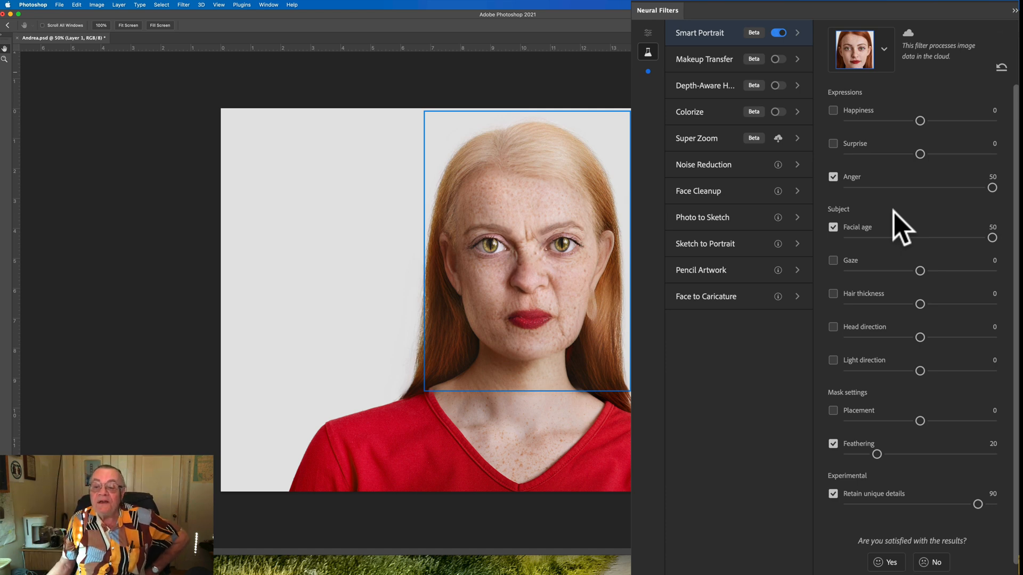
Step: Try a Hair thickness of -50 on the portrait and return it to 0
{"action": "left_click", "coordinate": [833, 295]}
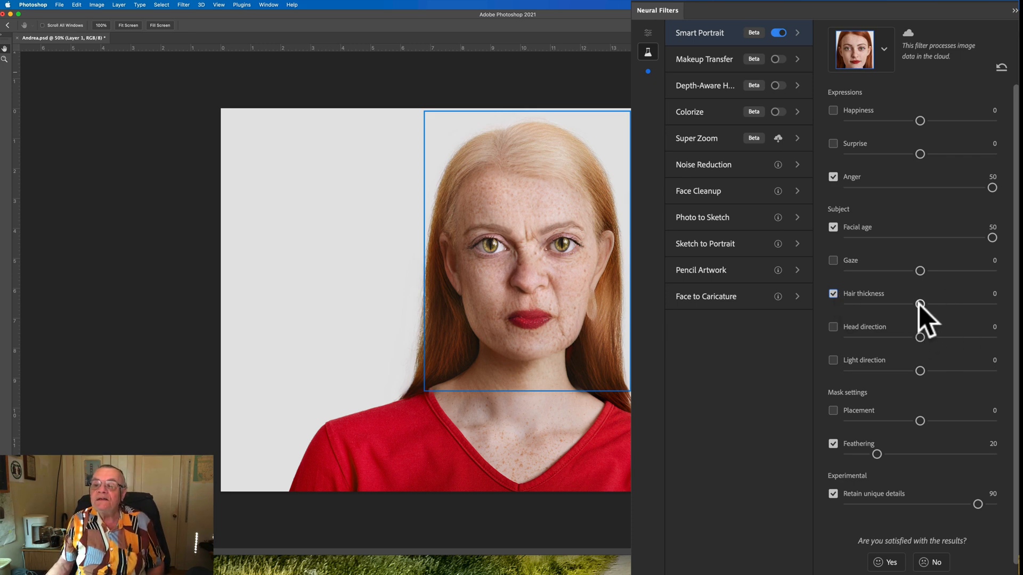
{"action": "left_click_drag", "start_coordinate": [919, 304], "coordinate": [848, 305]}
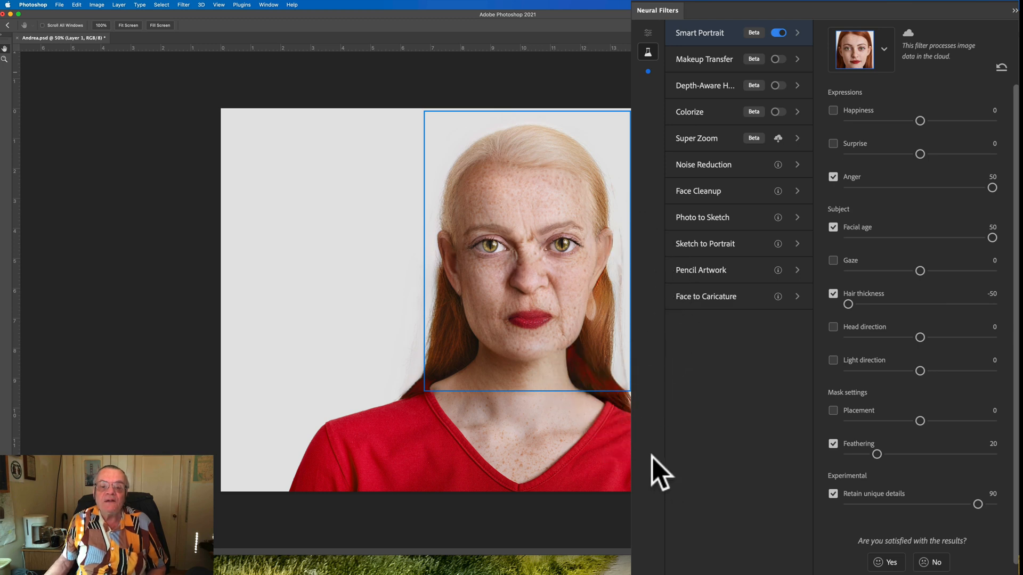
{"action": "left_click_drag", "start_coordinate": [848, 305], "coordinate": [912, 305]}
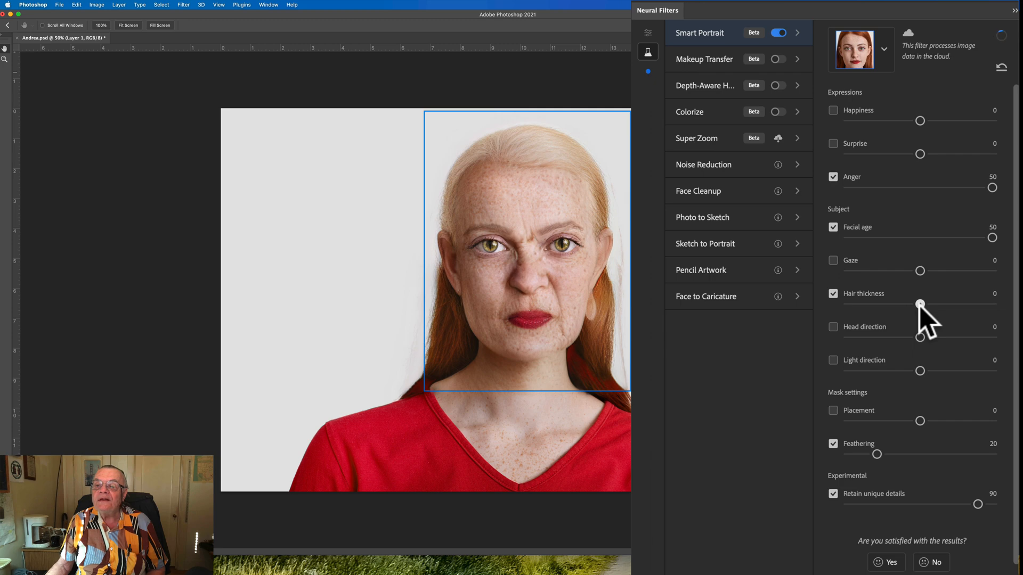
{"action": "left_click", "coordinate": [919, 304]}
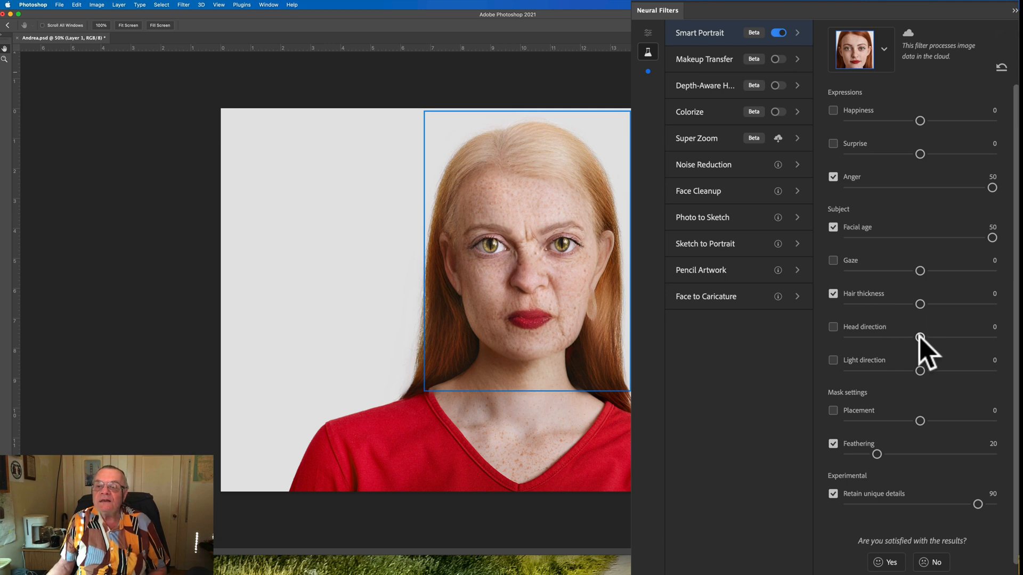
Step: Set Head direction to -11 and output the Smart Portrait result to a new layer
{"action": "left_click_drag", "start_coordinate": [917, 337], "coordinate": [904, 338]}
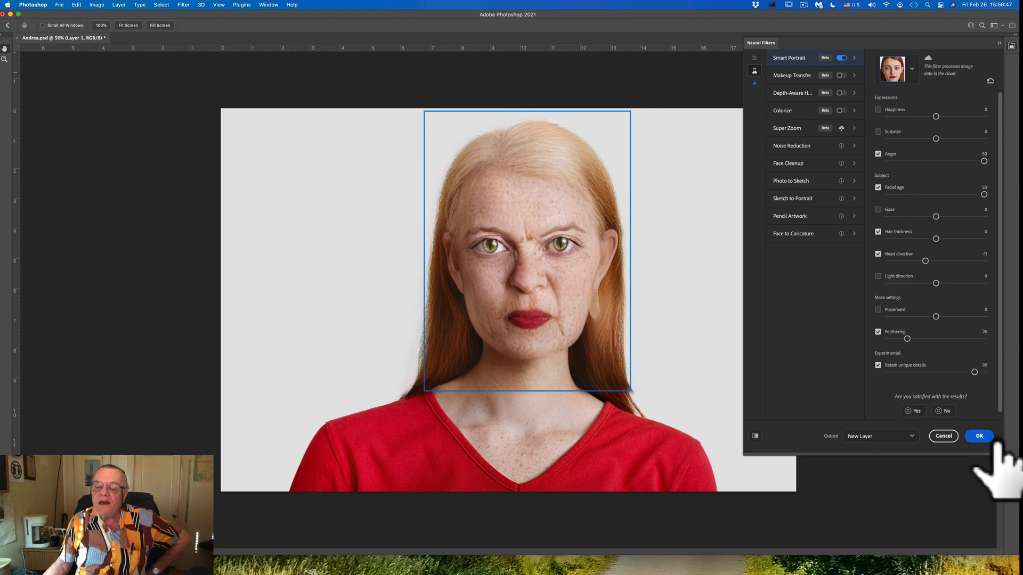
{"action": "left_click", "coordinate": [979, 436]}
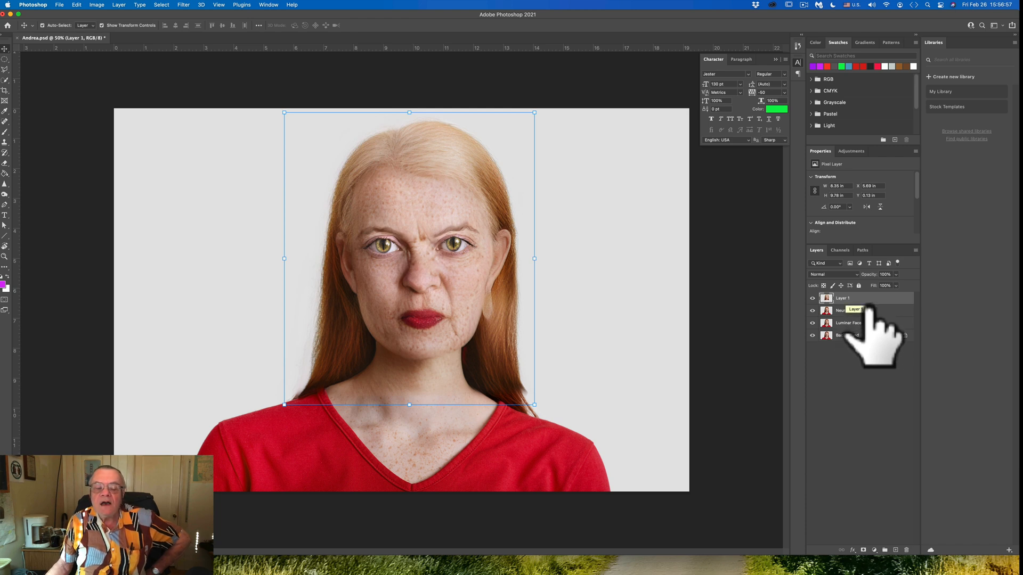
Step: Toggle the visibility of Layer 1, Neural Filter and Luminar Face to compare the portrait stages, ending with Layer 1 shown over the Background
{"action": "left_click", "coordinate": [813, 311]}
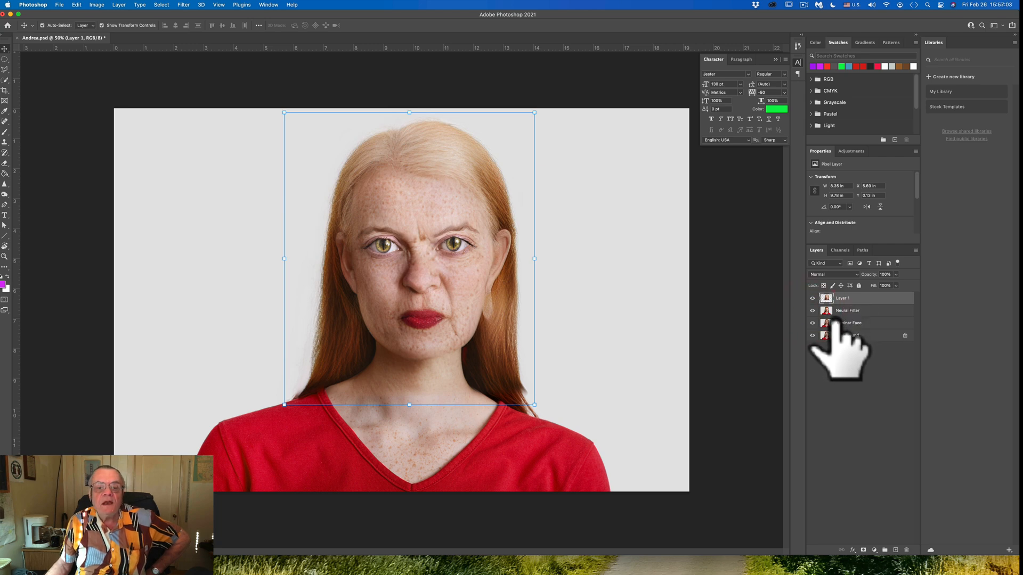
{"action": "left_click", "coordinate": [812, 310]}
{"action": "left_click", "coordinate": [813, 299]}
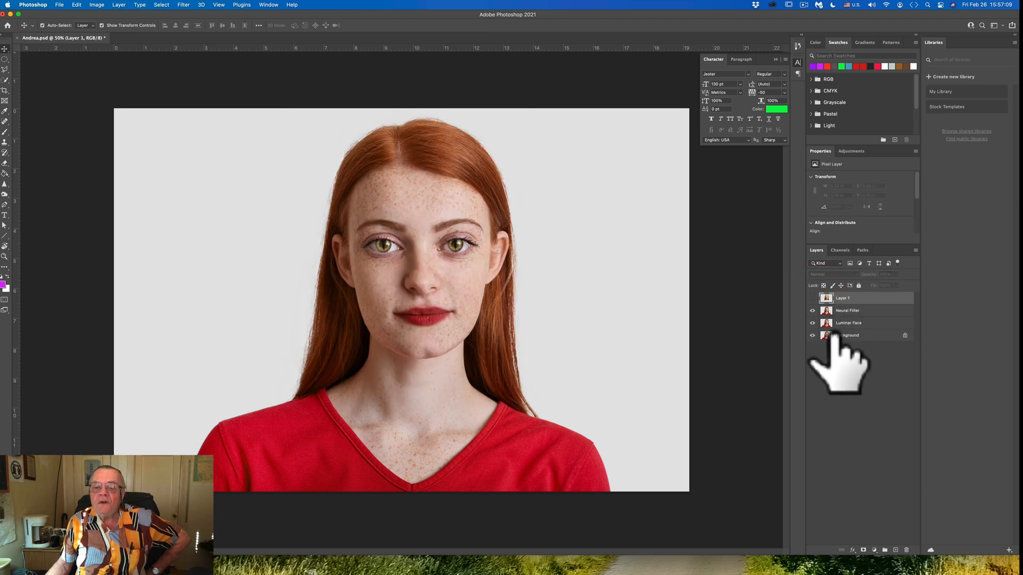
{"action": "left_click", "coordinate": [812, 322]}
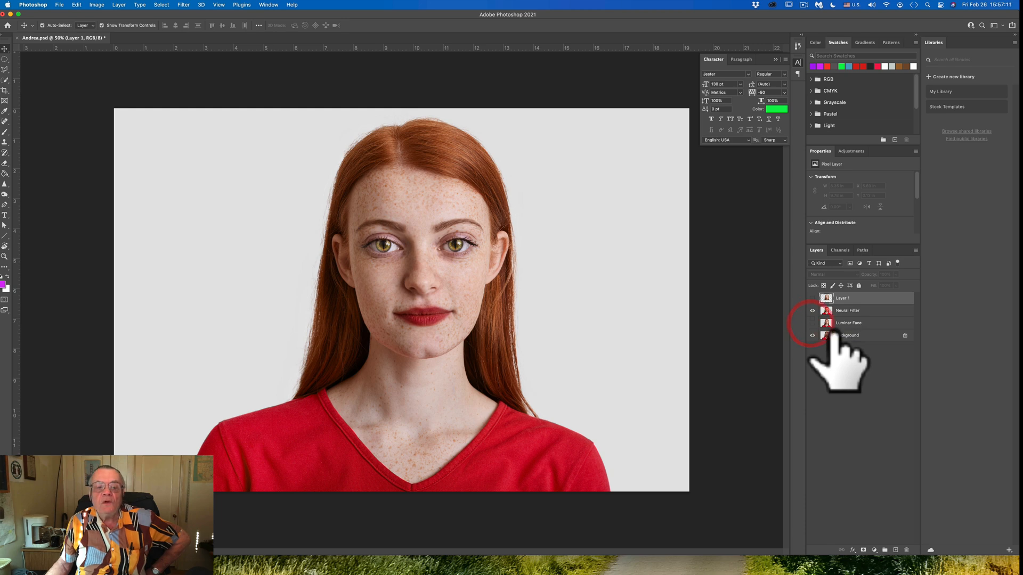
{"action": "left_click", "coordinate": [812, 311]}
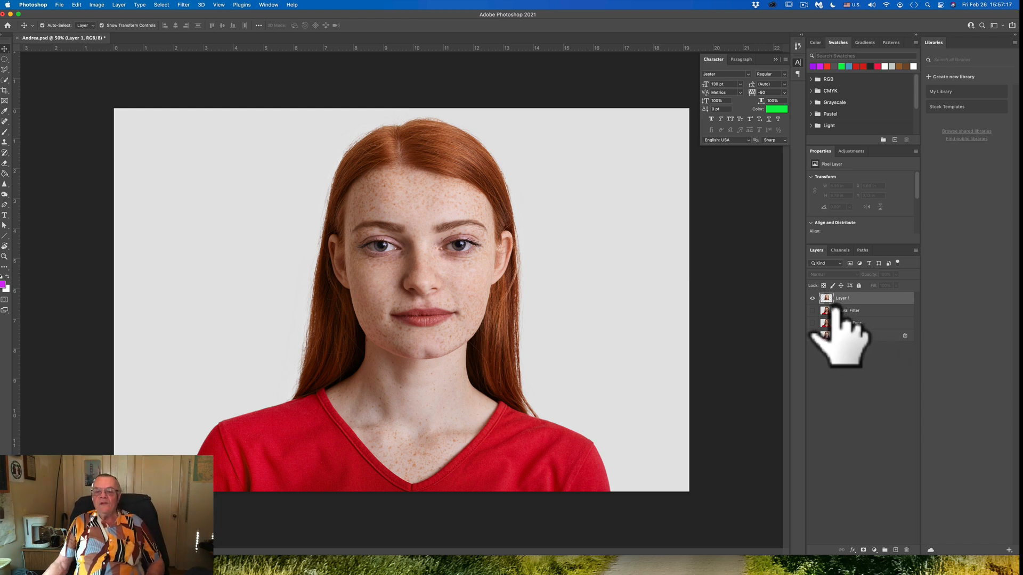
{"action": "left_click", "coordinate": [812, 298]}
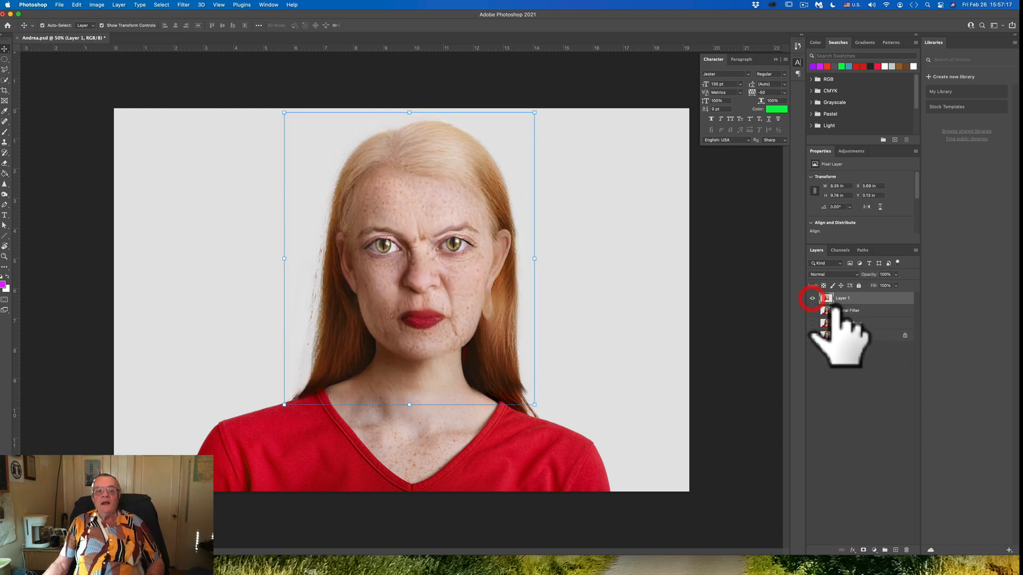
Step: Toggle Layer 1 off and on to compare it with the original, and show the Neural Filter and Luminar Face layers again
{"action": "left_click", "coordinate": [812, 299]}
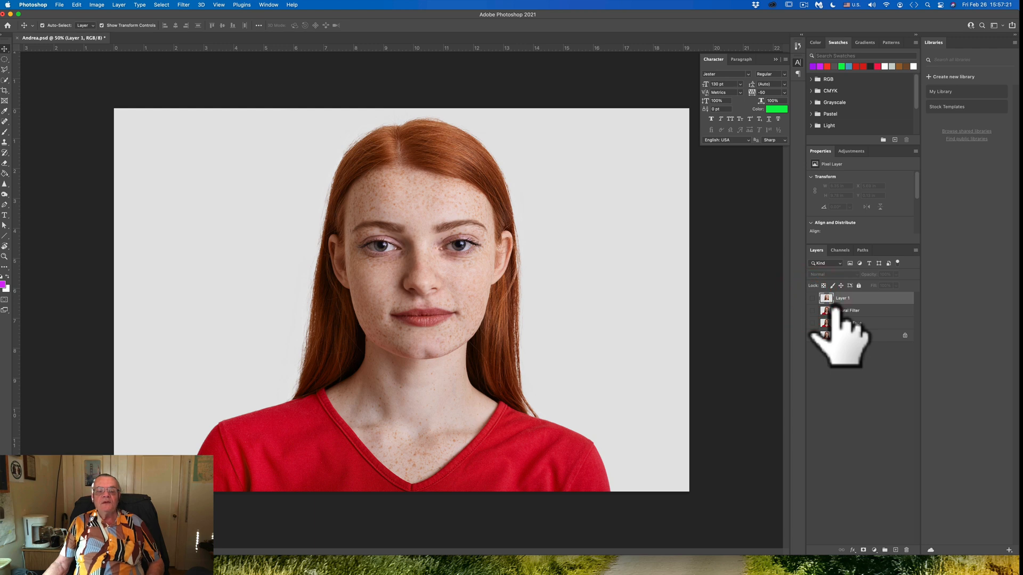
{"action": "left_click", "coordinate": [812, 299]}
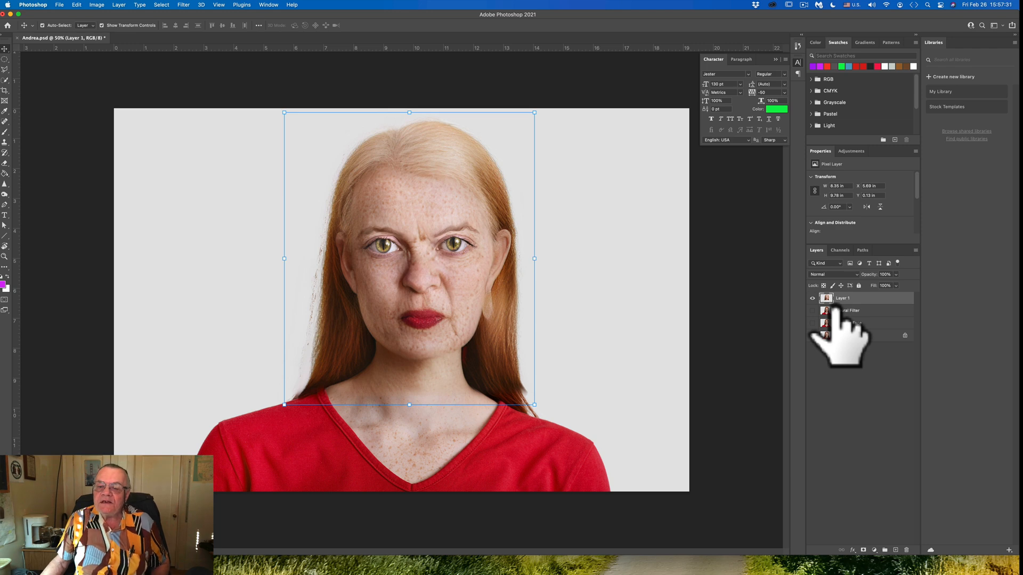
{"action": "left_click_drag", "start_coordinate": [812, 311], "coordinate": [813, 323]}
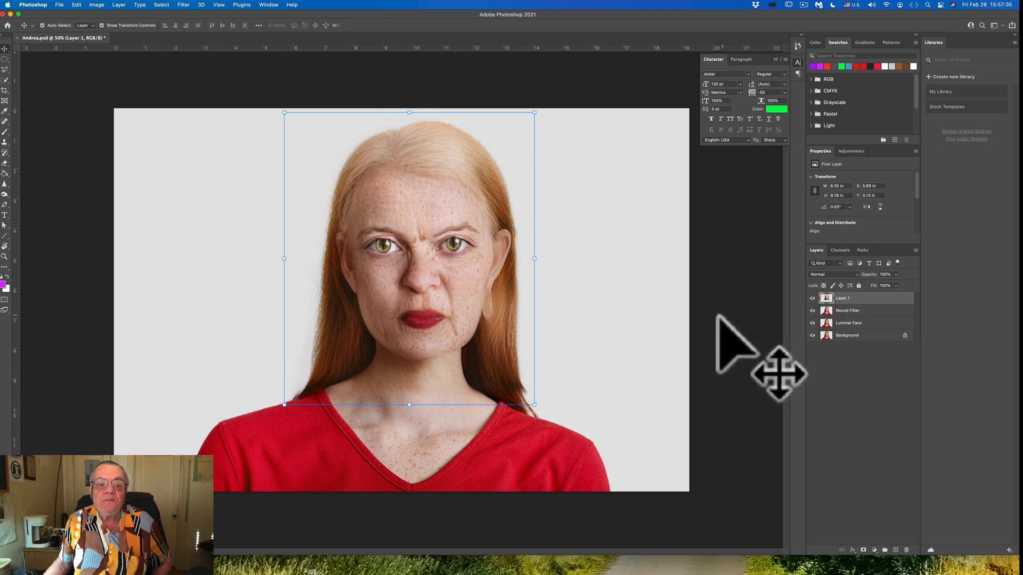
Step: Add a text layer above the Neural Filter layer, reading "Happy Birthday" on two lines in the empty area left of the face
{"action": "left_click", "coordinate": [646, 318]}
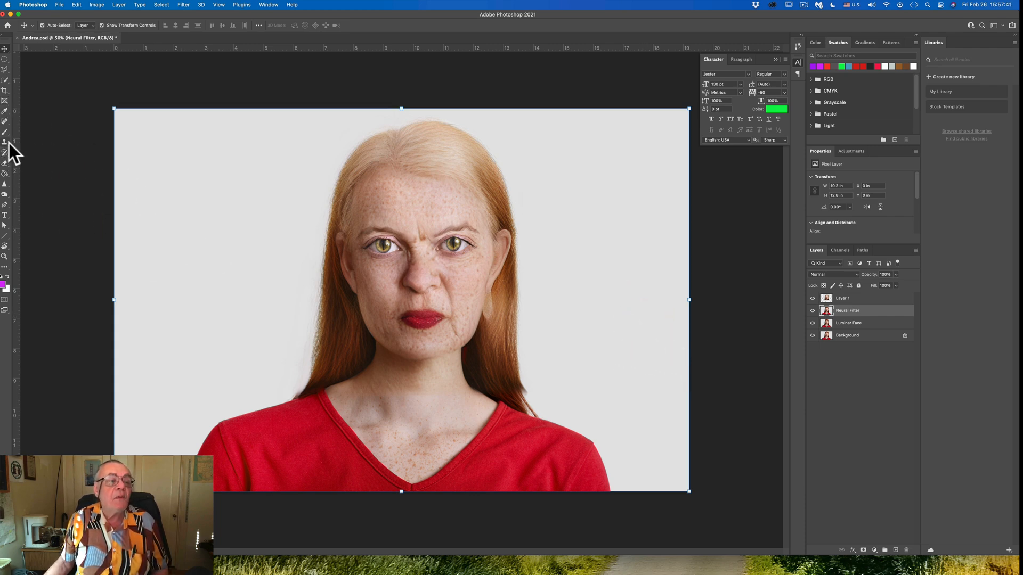
{"action": "left_click", "coordinate": [4, 216]}
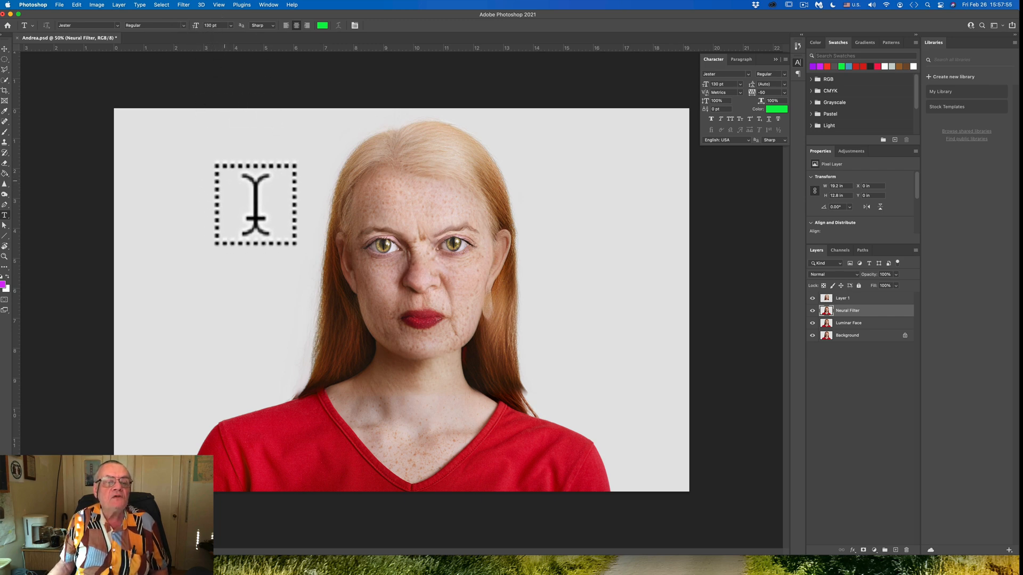
{"action": "left_click", "coordinate": [227, 183]}
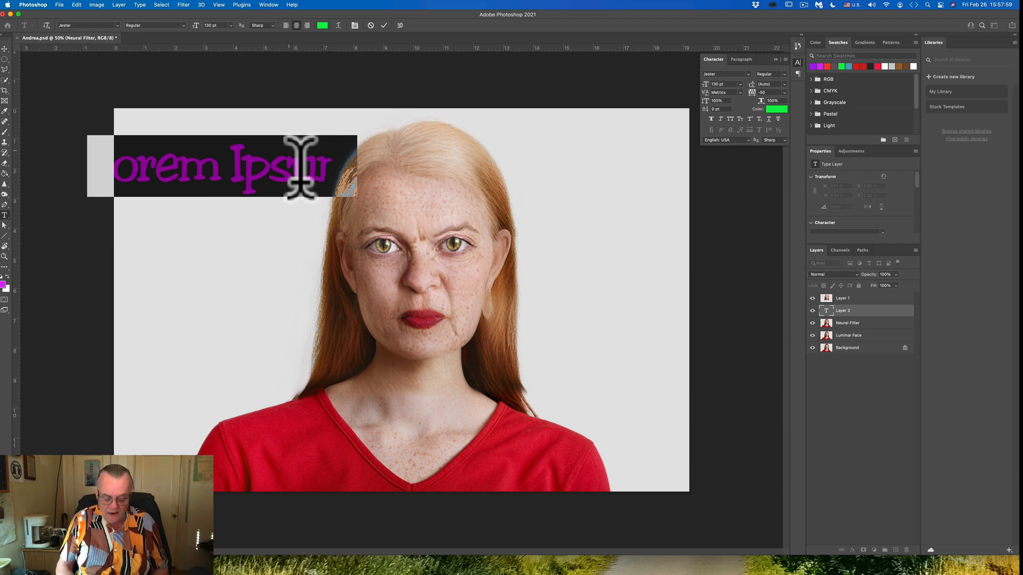
{"action": "type", "text": "HG"}
{"action": "key", "text": "BackSpace"}
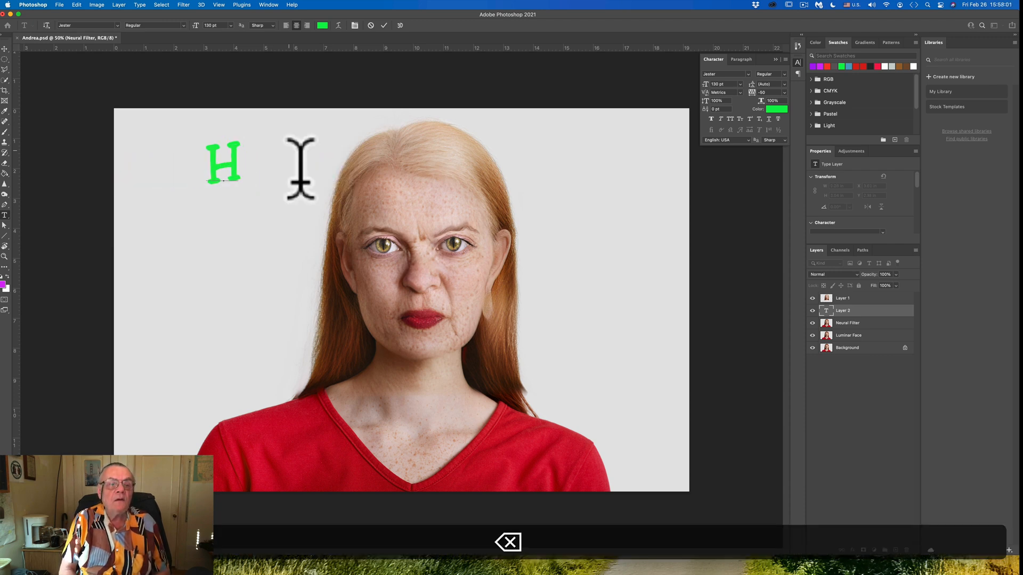
{"action": "type", "text": "appy"}
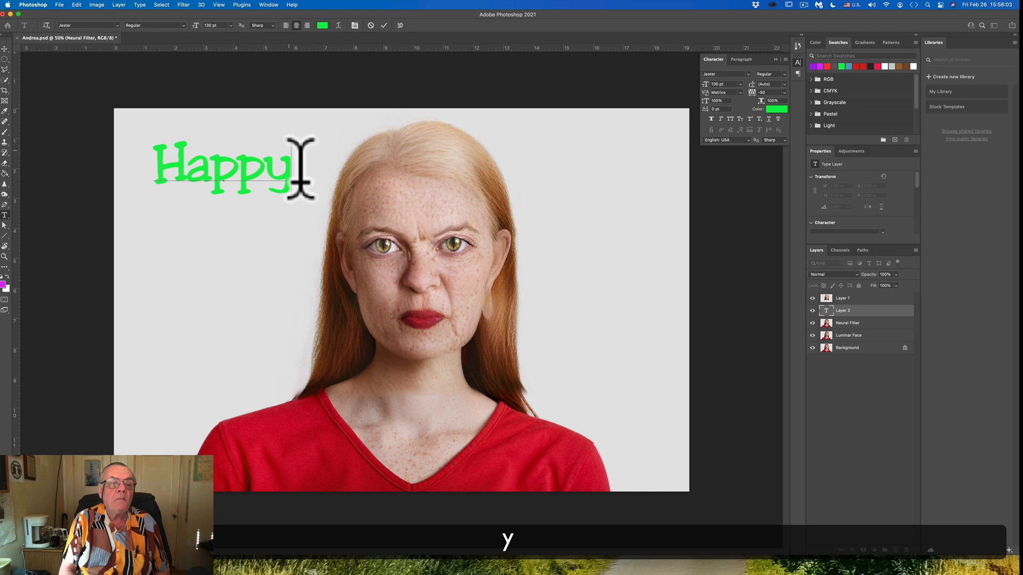
{"action": "key", "text": "Return"}
{"action": "type", "text": "BV"}
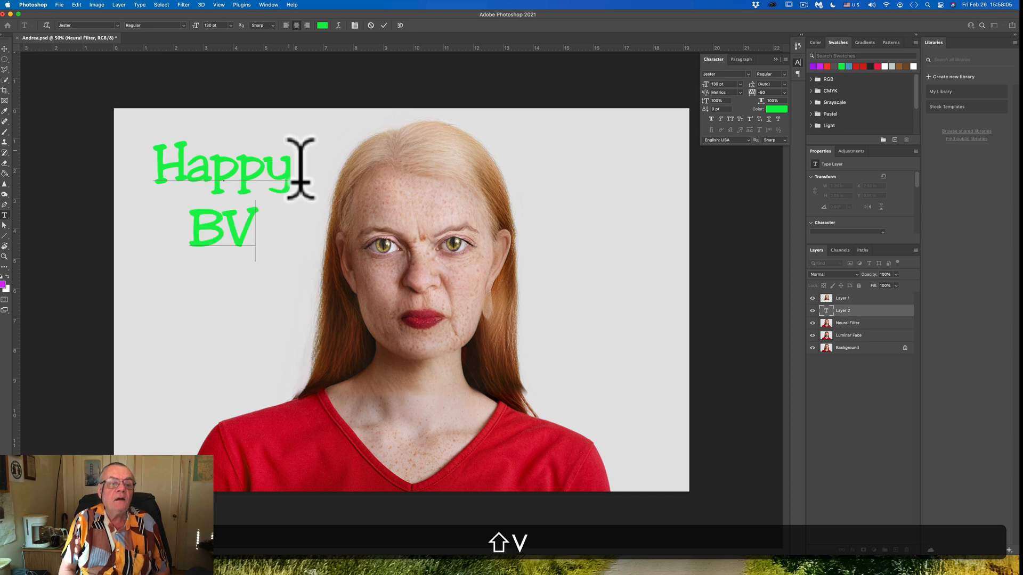
{"action": "key", "text": "BackSpace"}
{"action": "type", "text": "irth"}
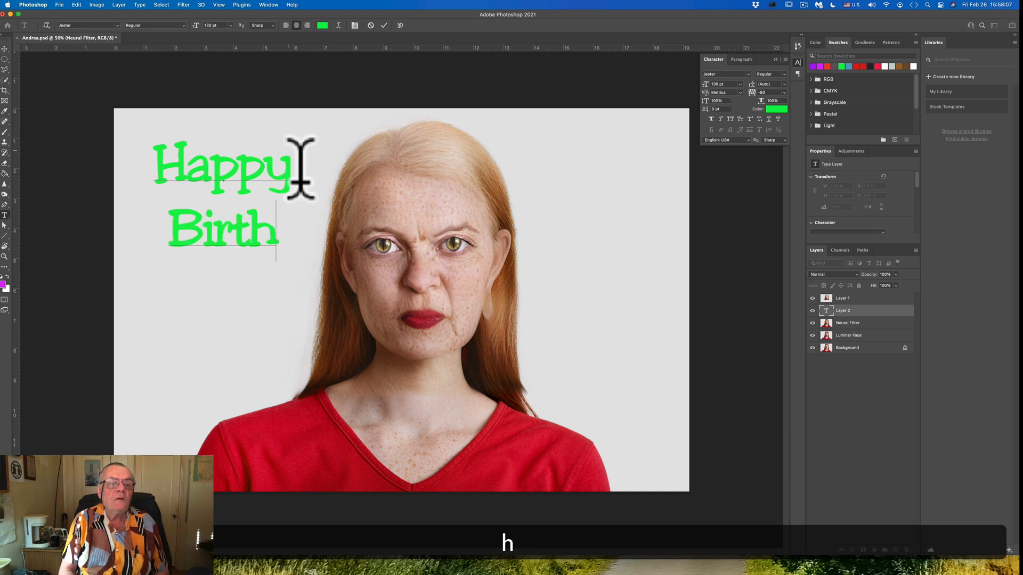
{"action": "type", "text": "day"}
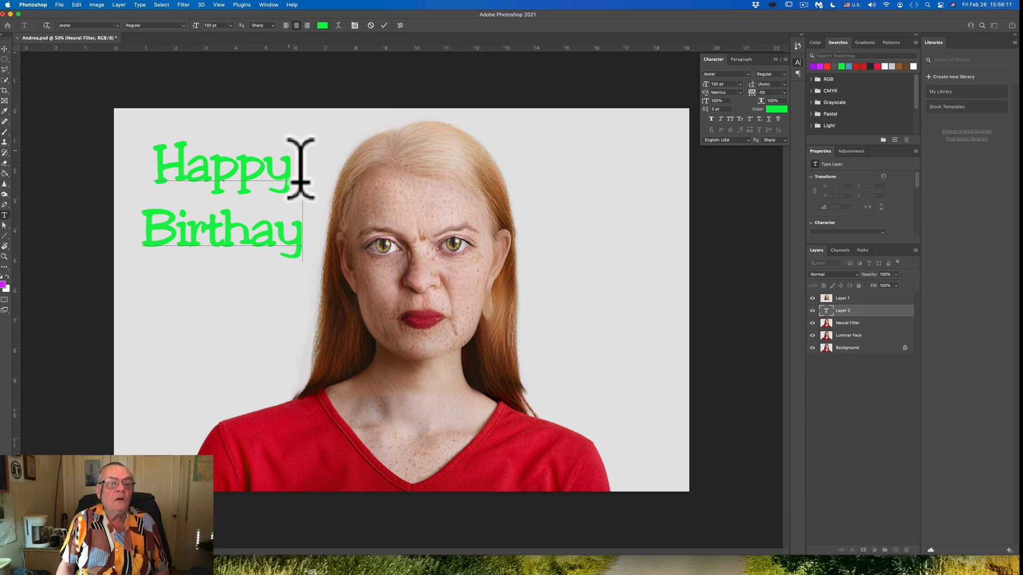
{"action": "left_click", "coordinate": [248, 234]}
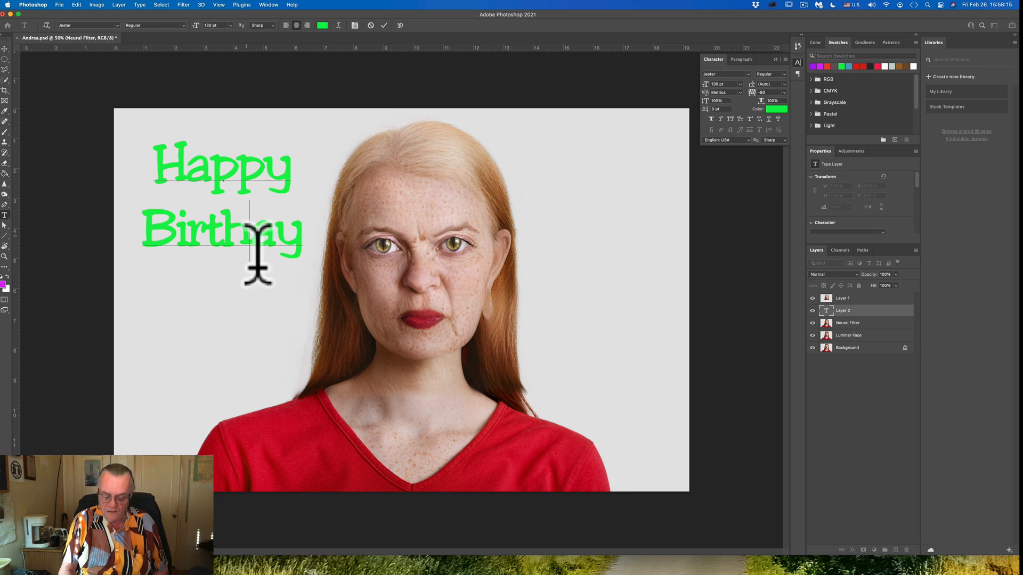
{"action": "type", "text": "d"}
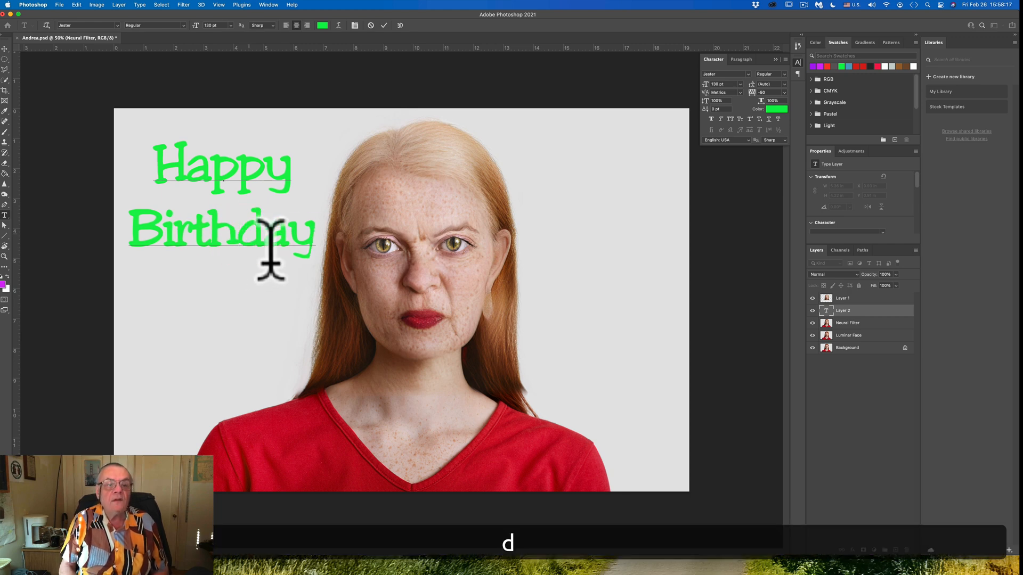
Step: Add the person's first name as a third line under "Birthday" and commit the text
{"action": "left_click", "coordinate": [315, 231]}
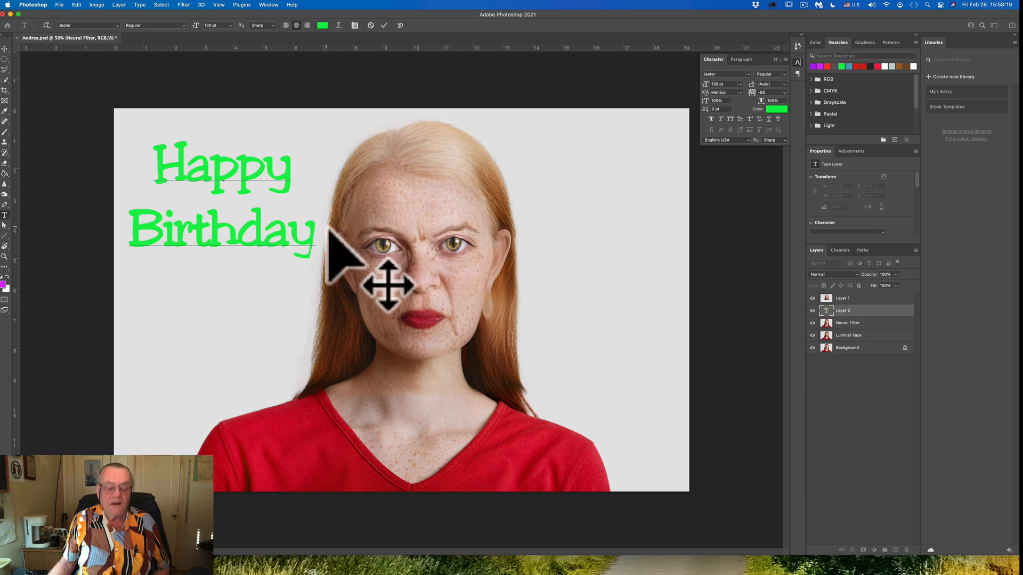
{"action": "key", "text": "Return"}
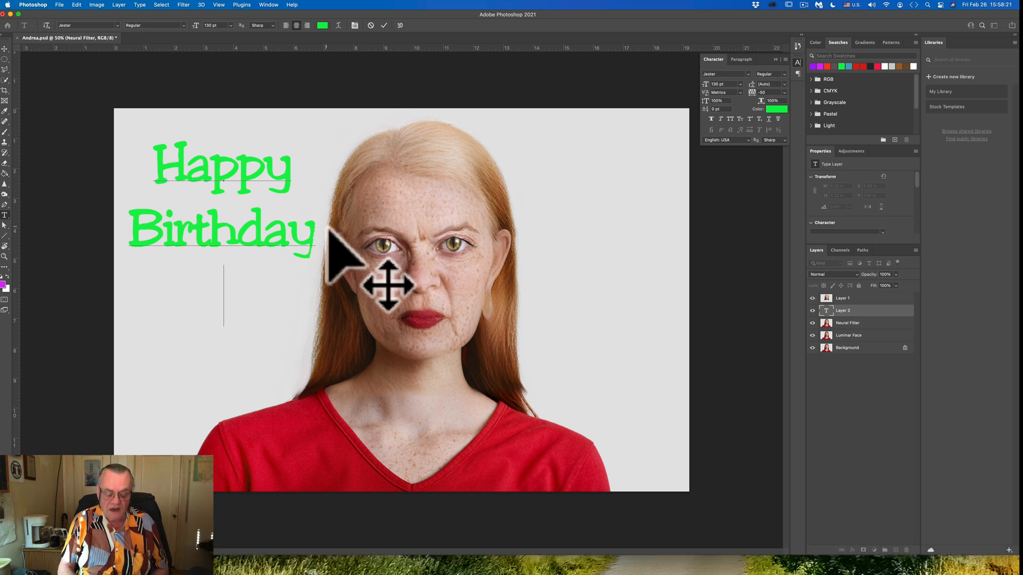
{"action": "type", "text": "Andrea"}
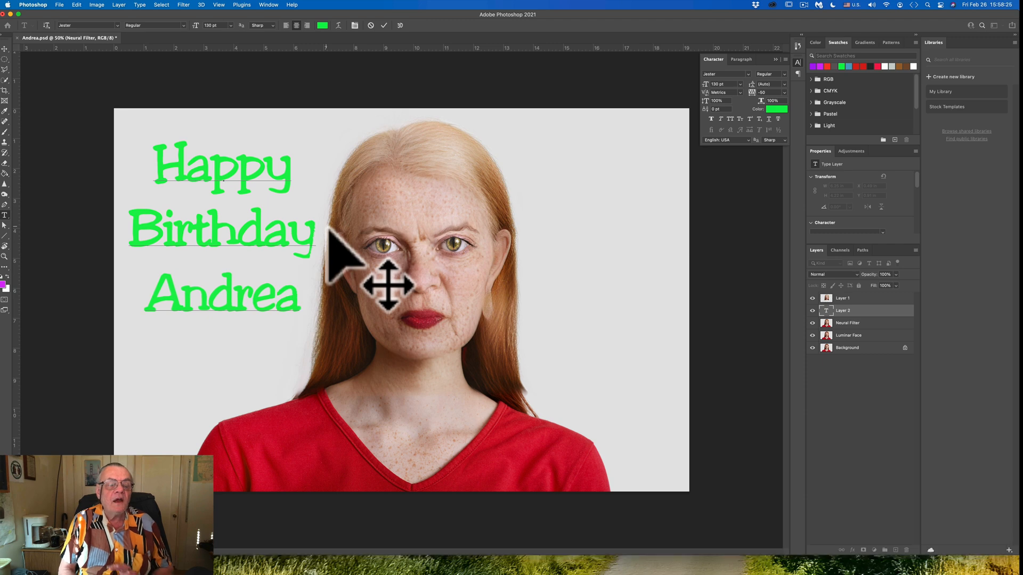
{"action": "key", "text": "shift"}
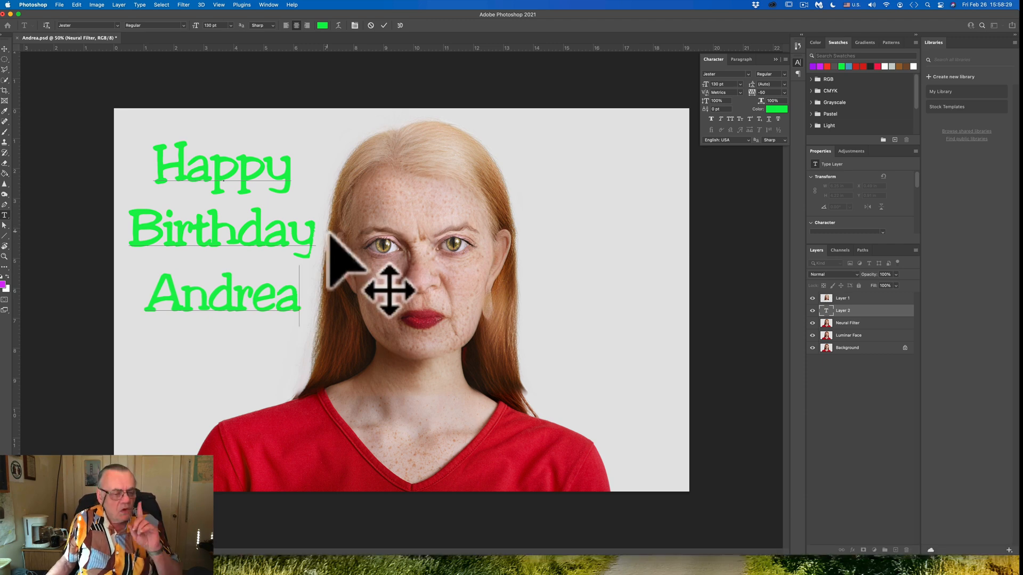
{"action": "left_click", "coordinate": [4, 49]}
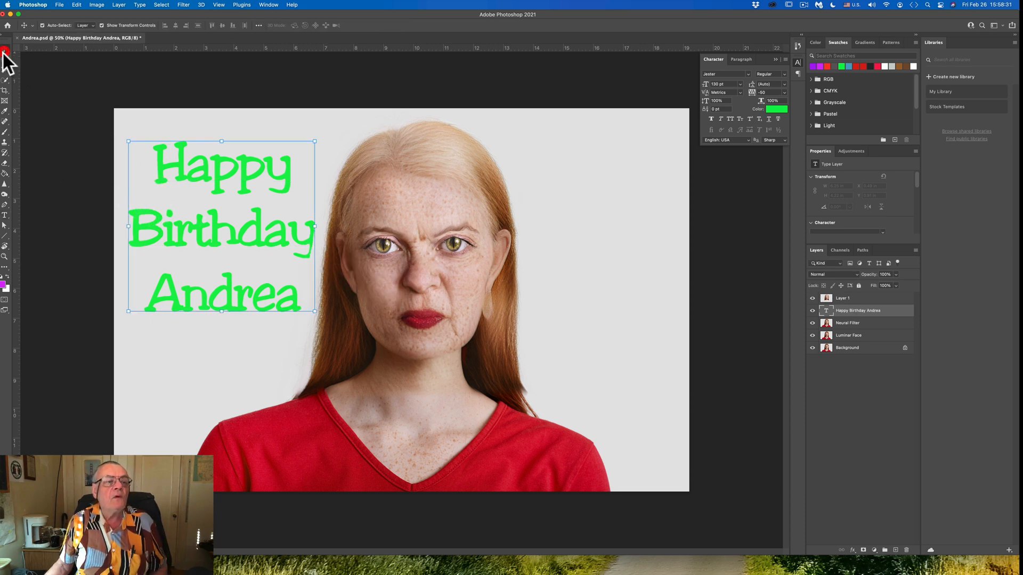
Step: Apply Bevel & Emboss and Drop Shadow layer styles to the birthday text and move it slightly up the canvas
{"action": "left_click", "coordinate": [117, 5]}
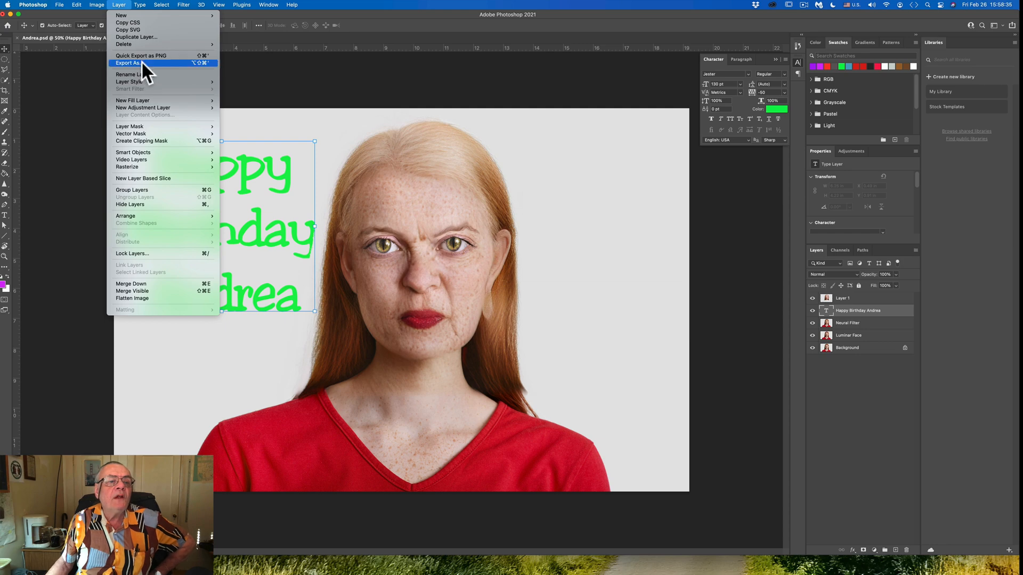
{"action": "mouse_move", "coordinate": [130, 81]}
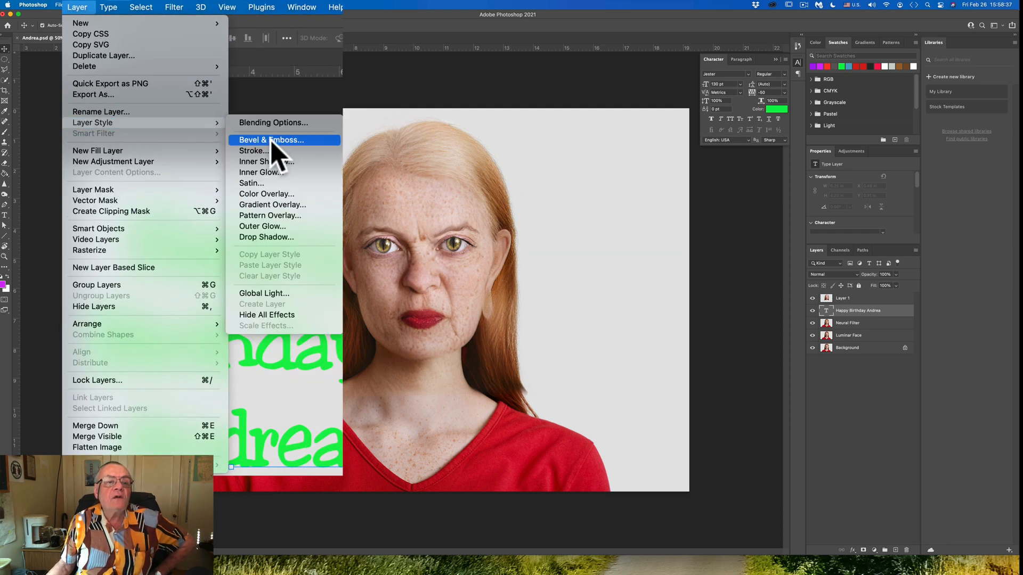
{"action": "left_click", "coordinate": [274, 140]}
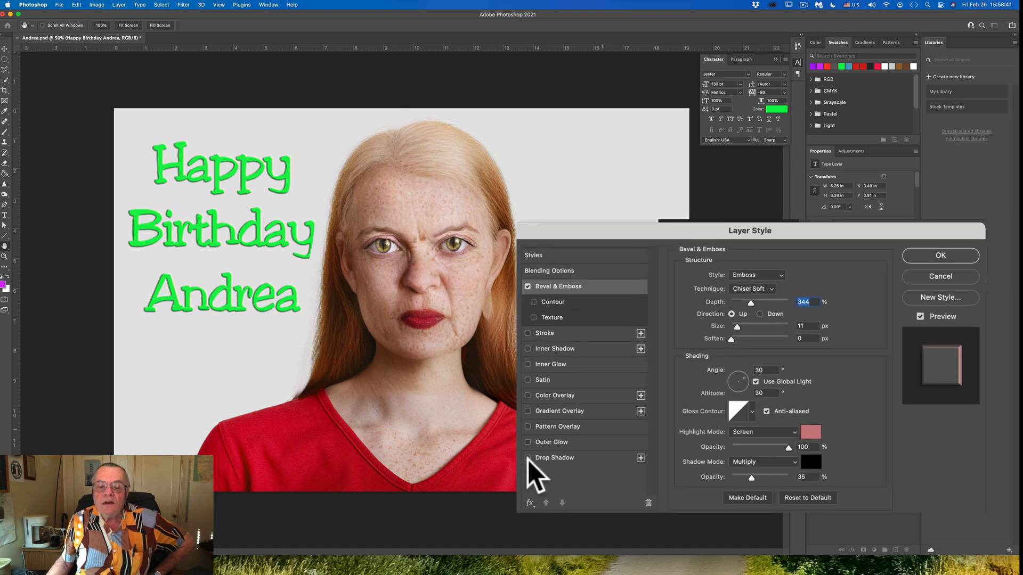
{"action": "left_click", "coordinate": [527, 458]}
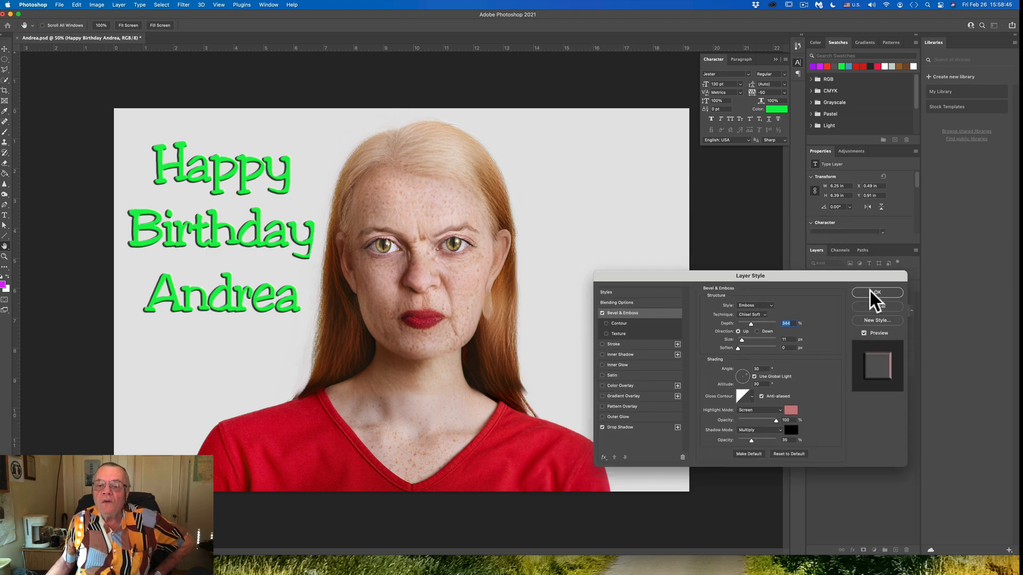
{"action": "left_click", "coordinate": [877, 293]}
{"action": "key", "text": "v"}
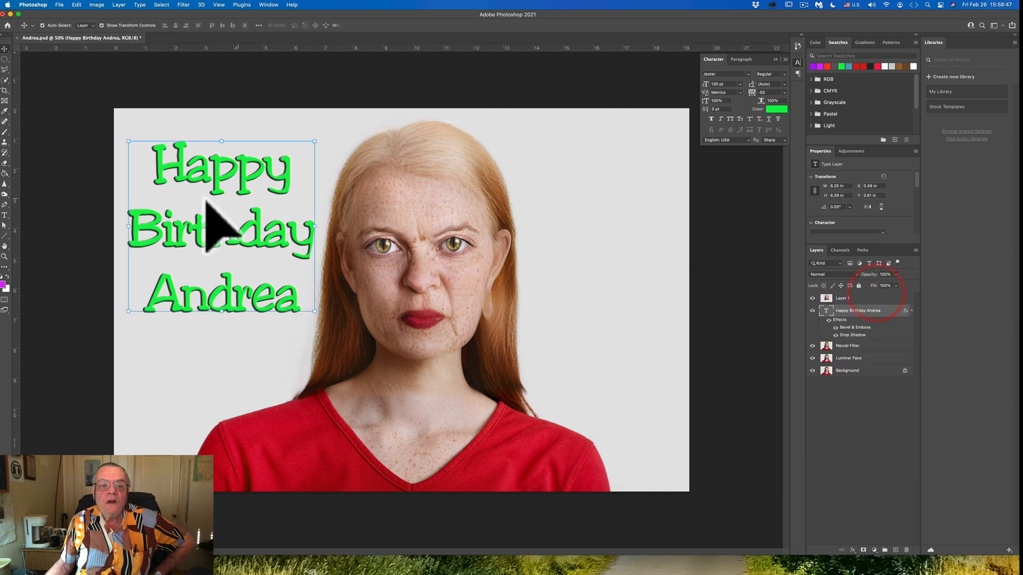
{"action": "left_click_drag", "start_coordinate": [244, 238], "coordinate": [235, 212]}
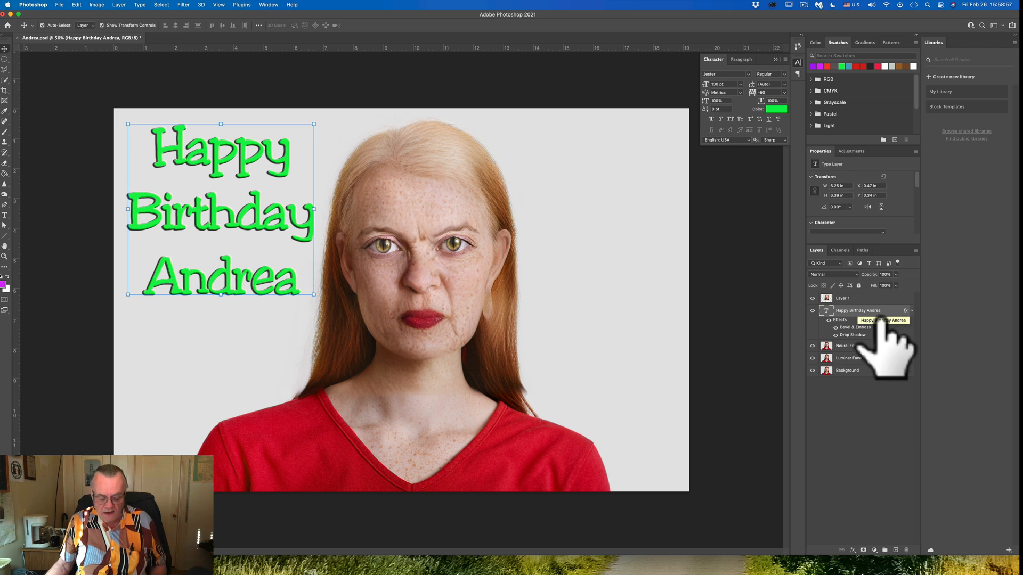
Step: Duplicate the birthday text layer, place the copy over the lower right of the portrait, and stack it above Layer 1
{"action": "key", "text": "super"}
{"action": "key", "text": "super+j"}
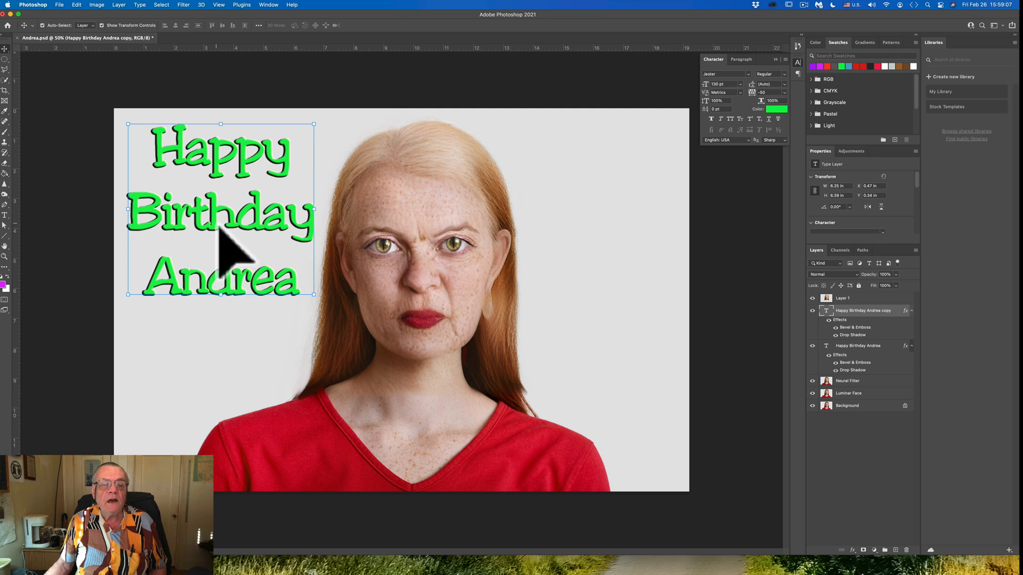
{"action": "left_click_drag", "start_coordinate": [220, 234], "coordinate": [597, 384]}
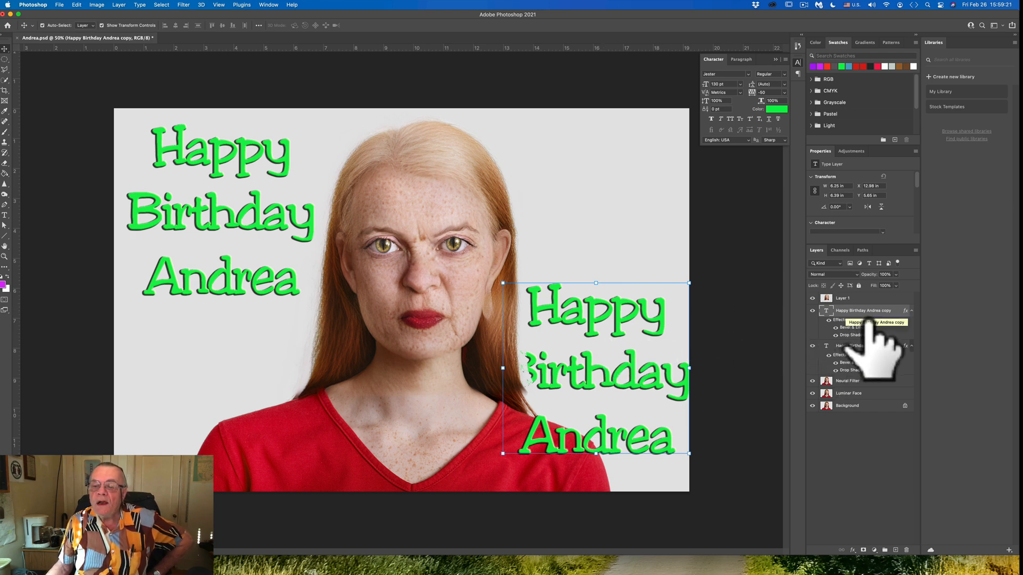
{"action": "left_click_drag", "start_coordinate": [868, 320], "coordinate": [841, 294]}
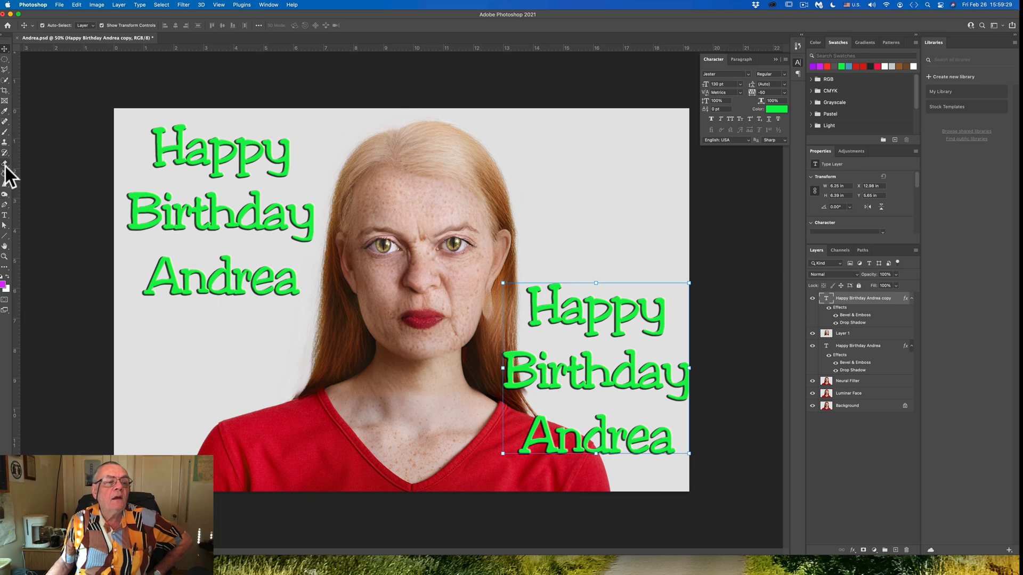
Step: Replace the duplicated text with "You don't look a day older!", broken into three lines after "don't" and "day"
{"action": "left_click", "coordinate": [4, 215]}
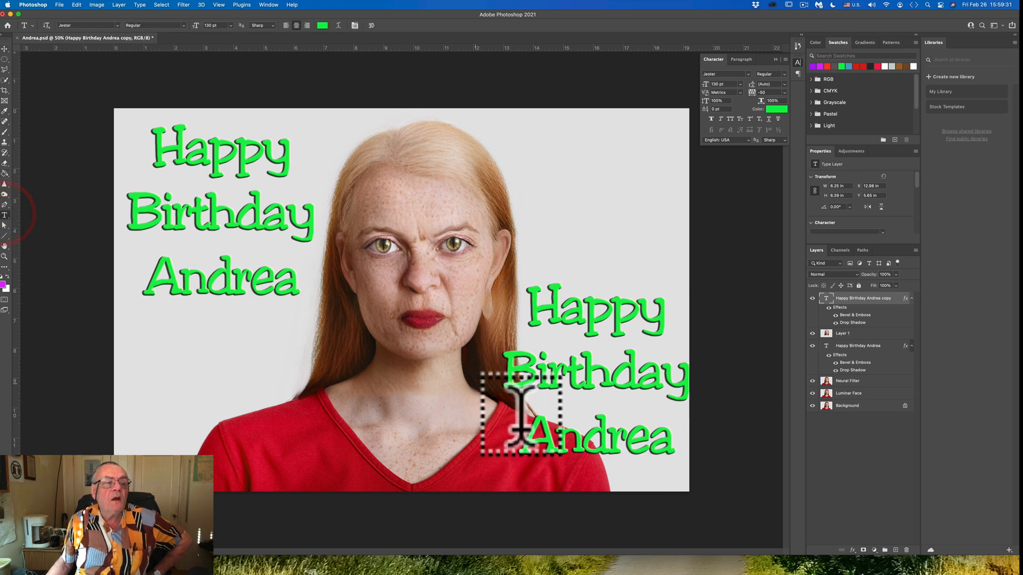
{"action": "left_click", "coordinate": [541, 379]}
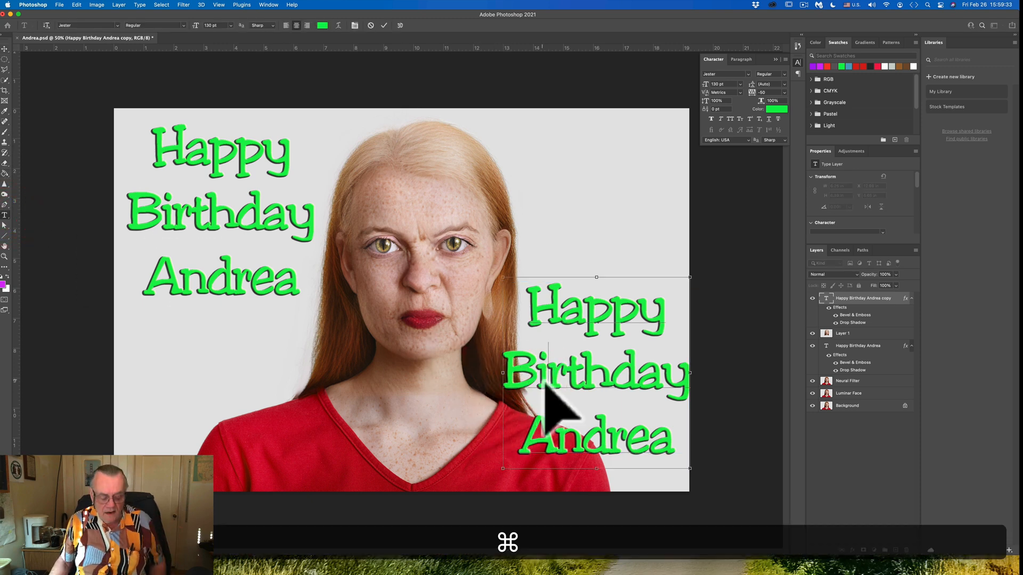
{"action": "key", "text": "super+a"}
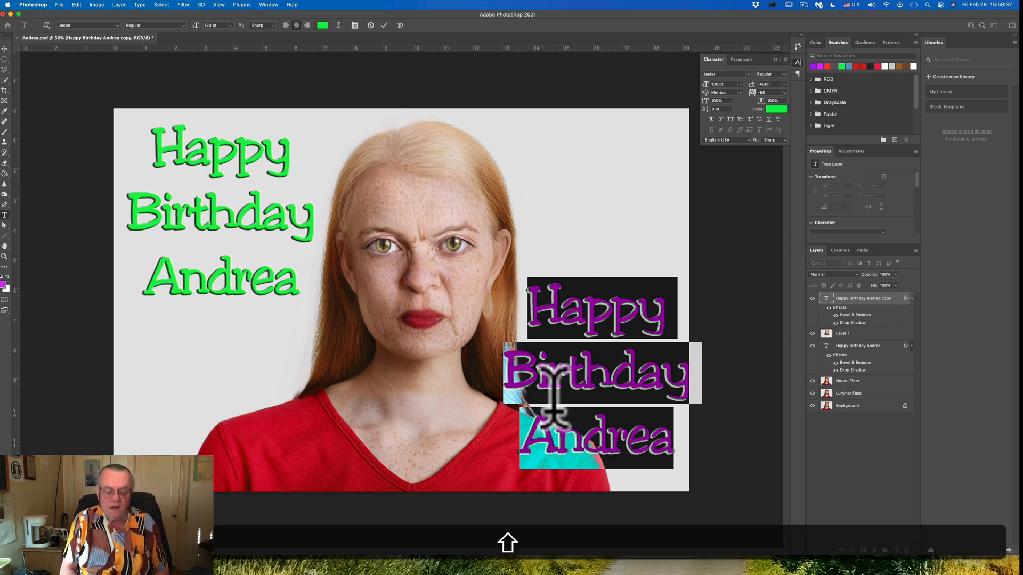
{"action": "type", "text": "You don't"}
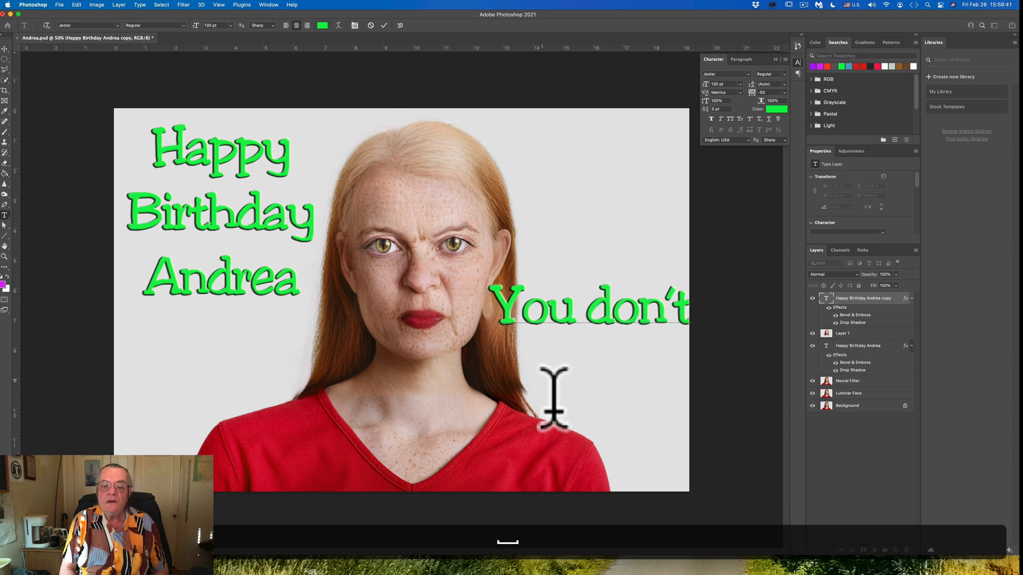
{"action": "key", "text": "BackSpace"}
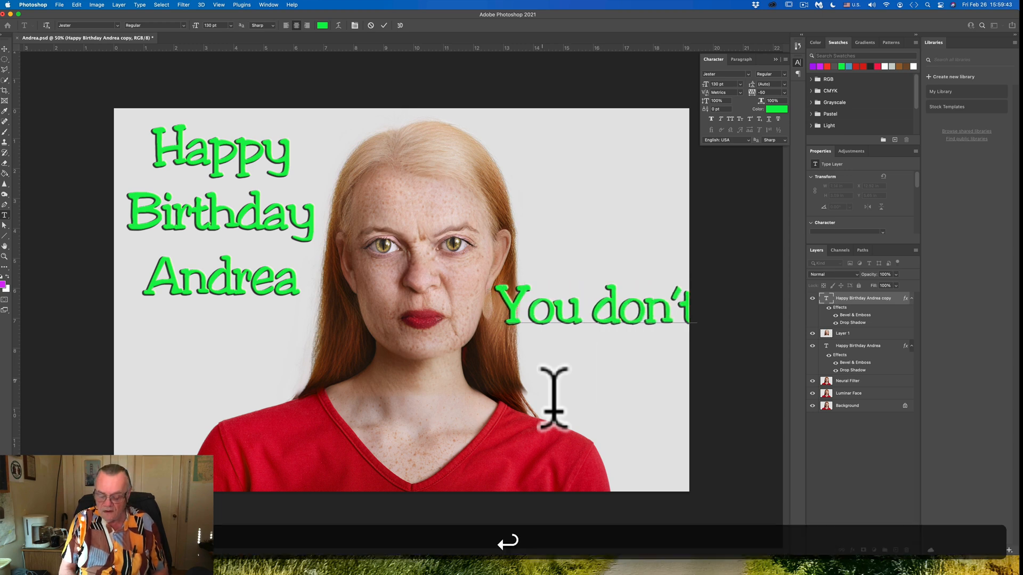
{"action": "type", "text": "la"}
{"action": "key", "text": "BackSpace"}
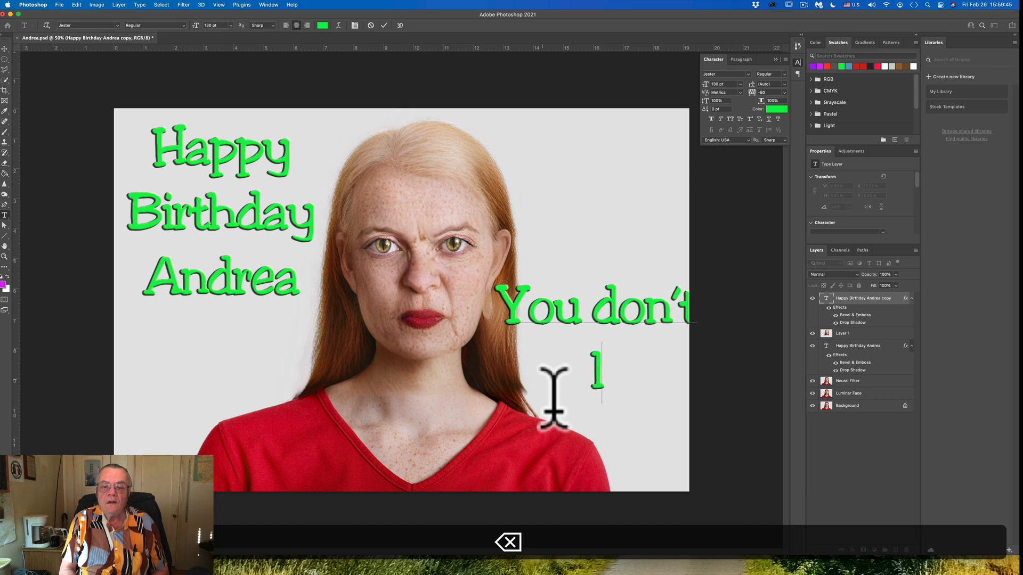
{"action": "type", "text": "ook a day "}
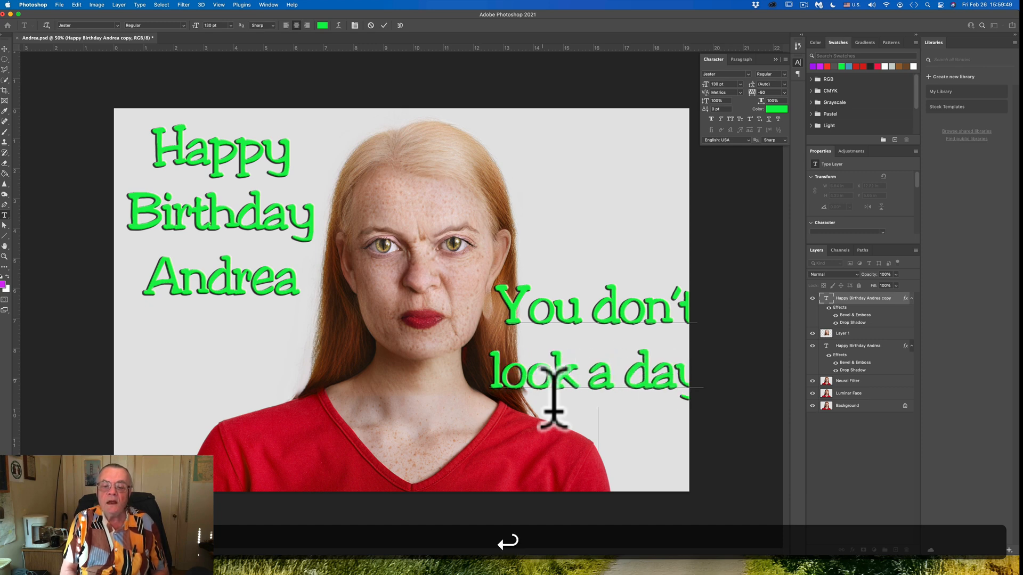
{"action": "type", "text": "older!"}
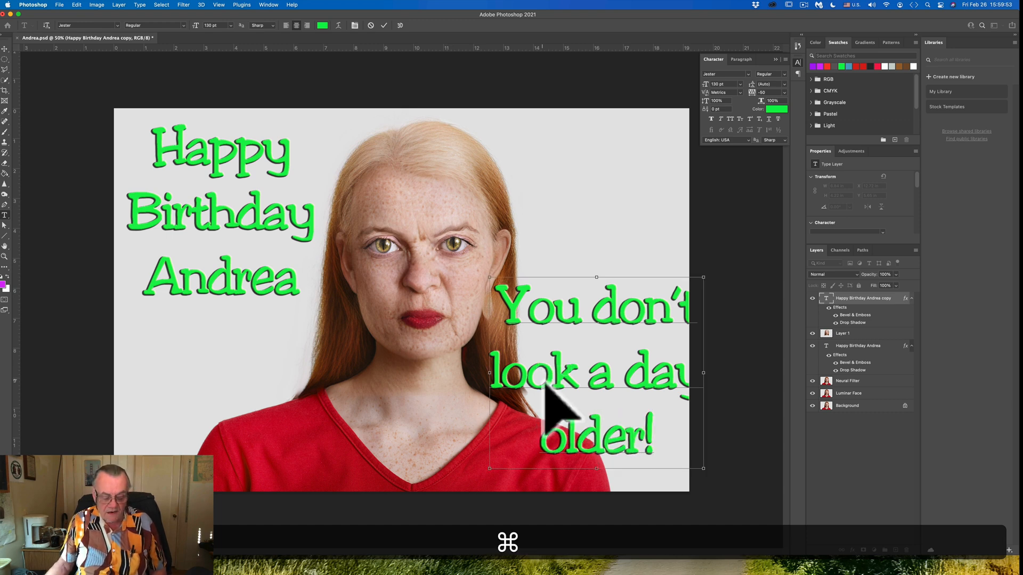
Step: Set all of the "You don't look a day older!" text to 72 pt and move it slightly down and to the right
{"action": "key", "text": "super+a"}
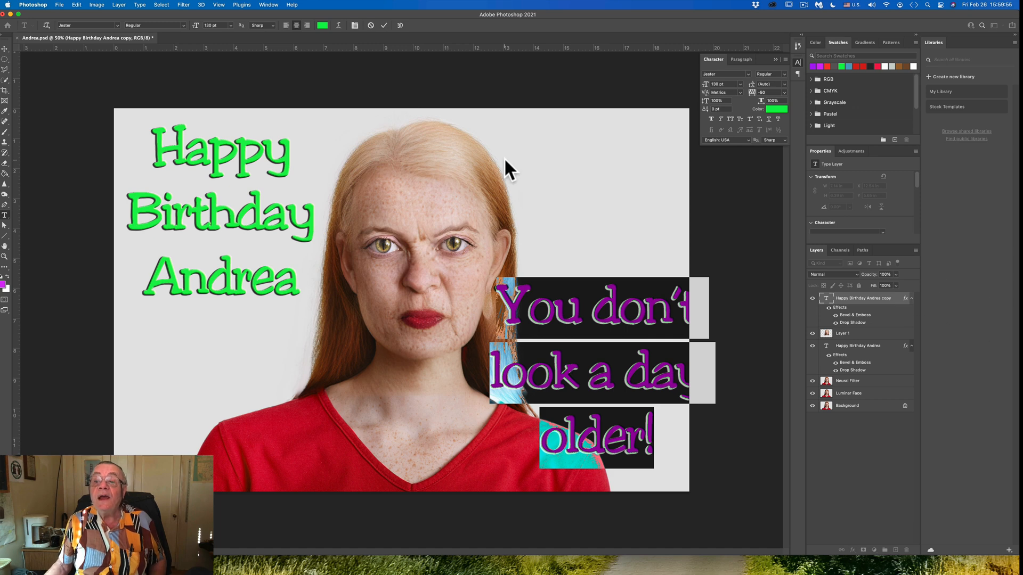
{"action": "left_click", "coordinate": [231, 26]}
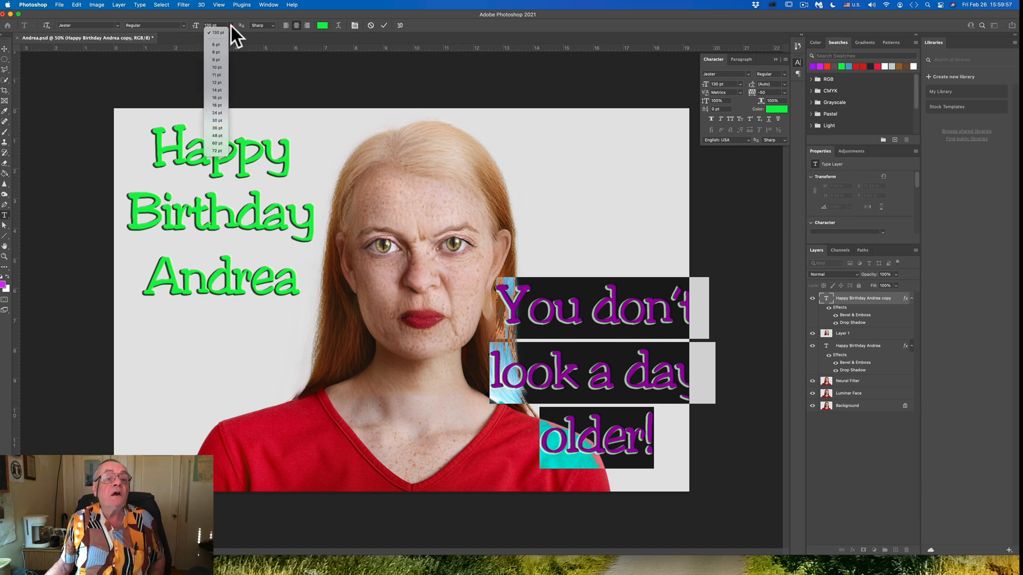
{"action": "left_click", "coordinate": [222, 152]}
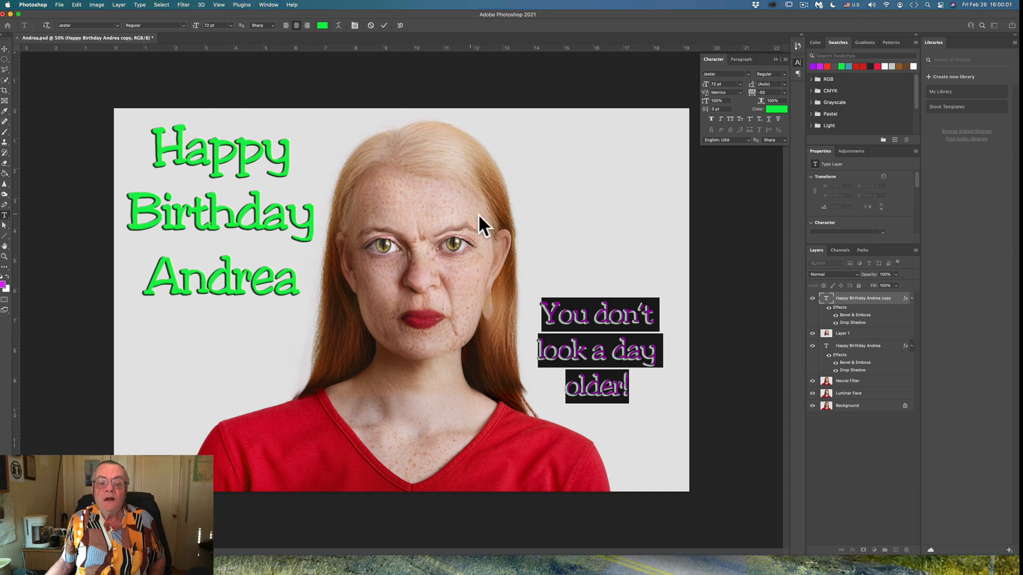
{"action": "left_click", "coordinate": [5, 49]}
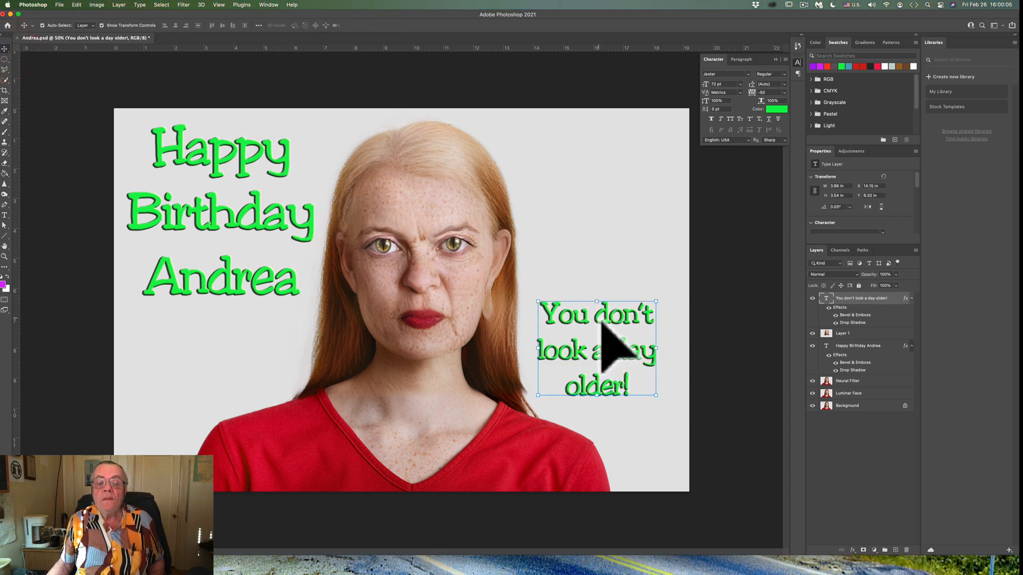
{"action": "left_click_drag", "start_coordinate": [602, 322], "coordinate": [611, 345]}
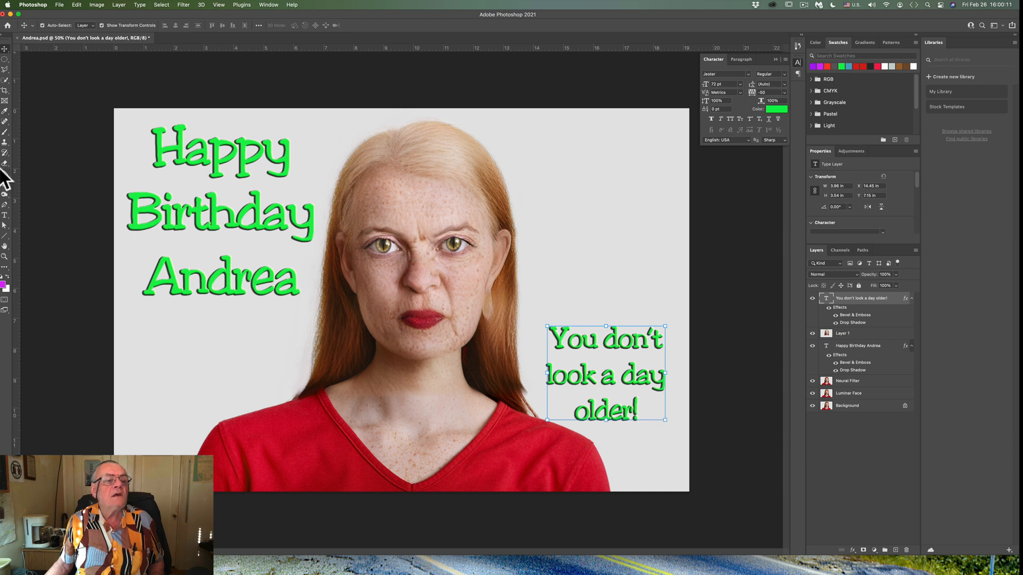
{"action": "left_click", "coordinate": [4, 215]}
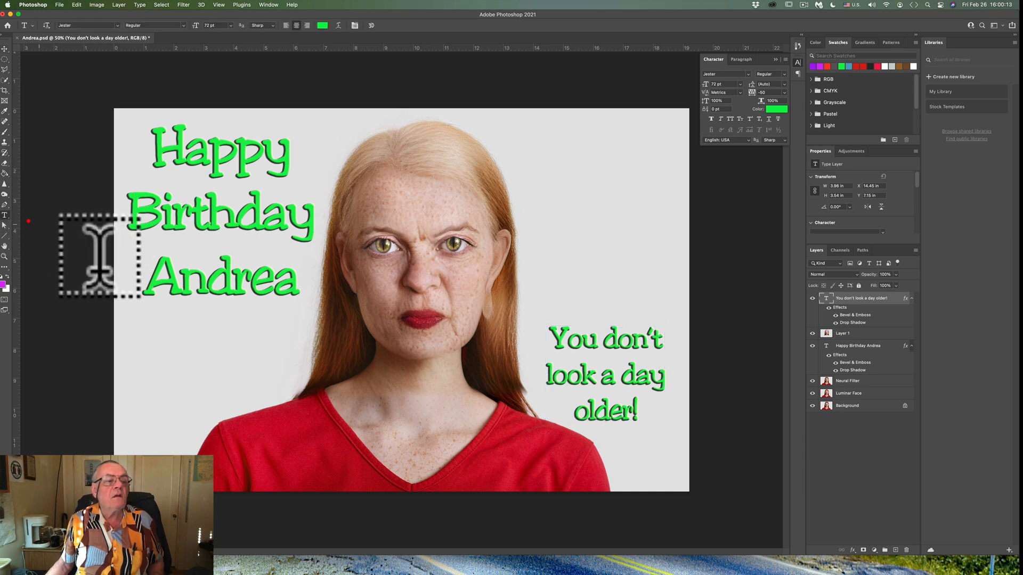
{"action": "left_click", "coordinate": [578, 400]}
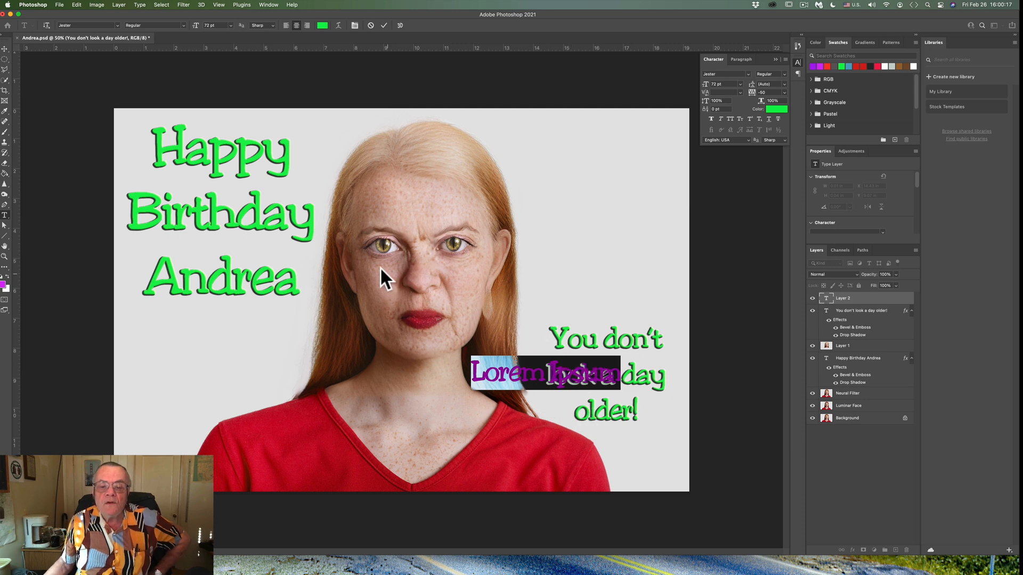
{"action": "key", "text": "super+z"}
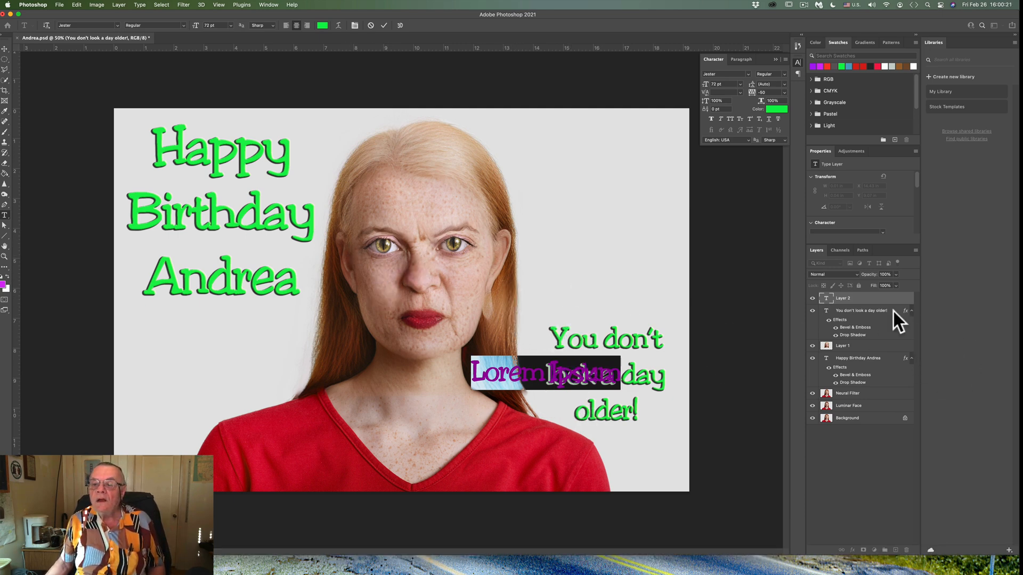
{"action": "left_click", "coordinate": [849, 298]}
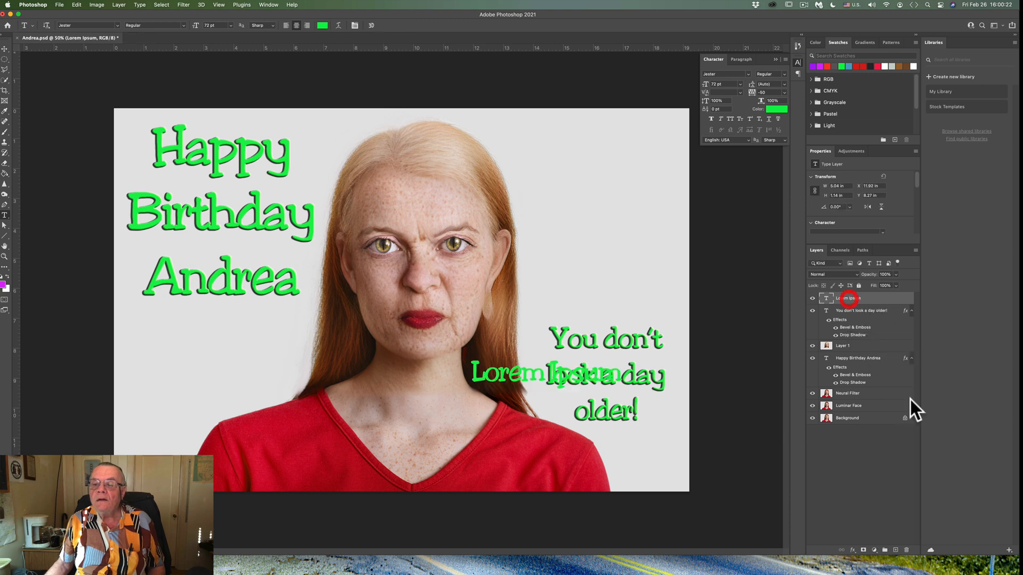
{"action": "left_click", "coordinate": [905, 550]}
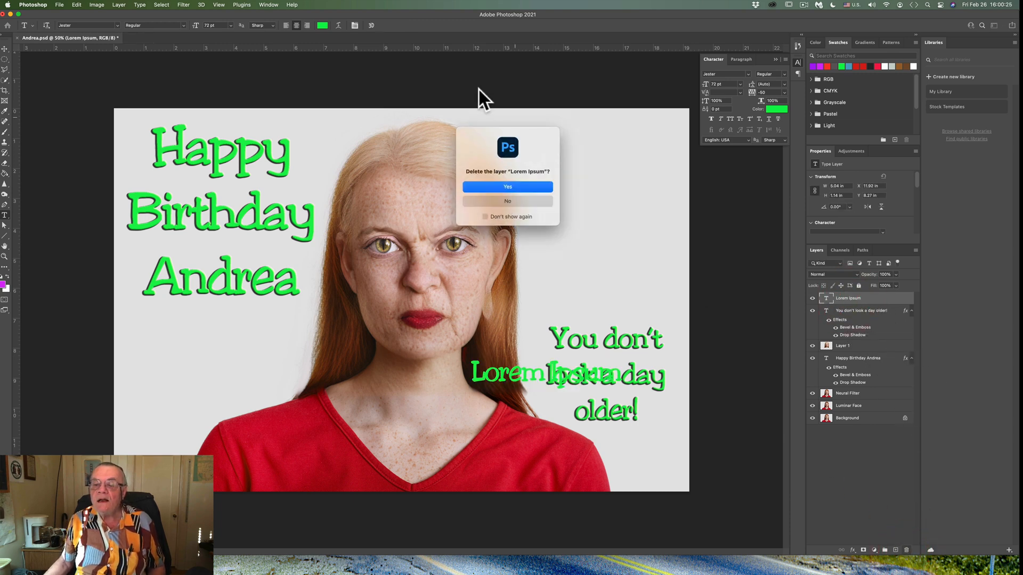
{"action": "left_click", "coordinate": [524, 186]}
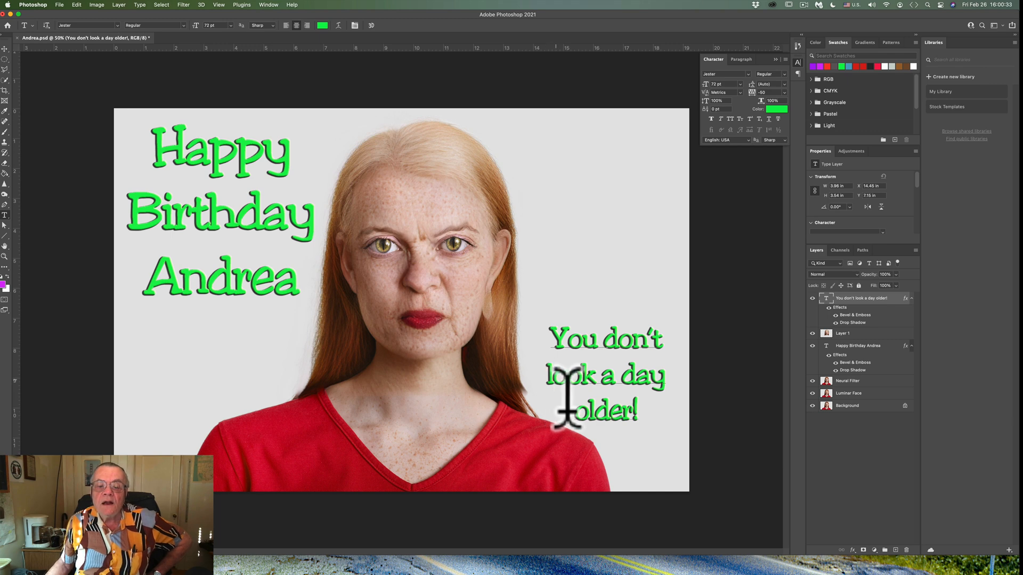
Step: Rearrange the message into two lines, "You don't look" and "a day older!", and move it slightly down beside the shoulder
{"action": "left_click", "coordinate": [557, 377]}
{"action": "key", "text": "Left"}
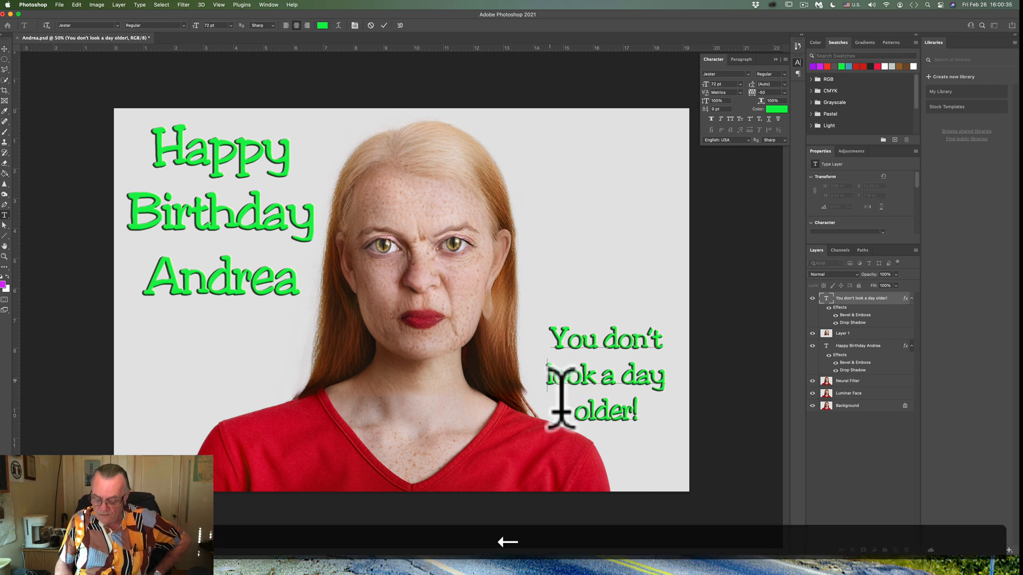
{"action": "key", "text": "BackSpace"}
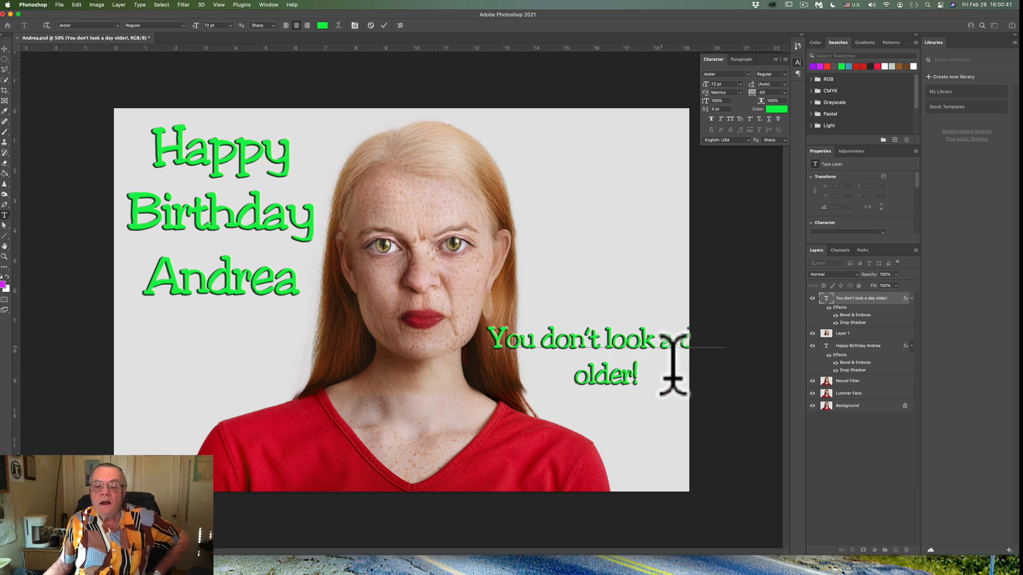
{"action": "left_click", "coordinate": [661, 346]}
{"action": "key", "text": "BackSpace"}
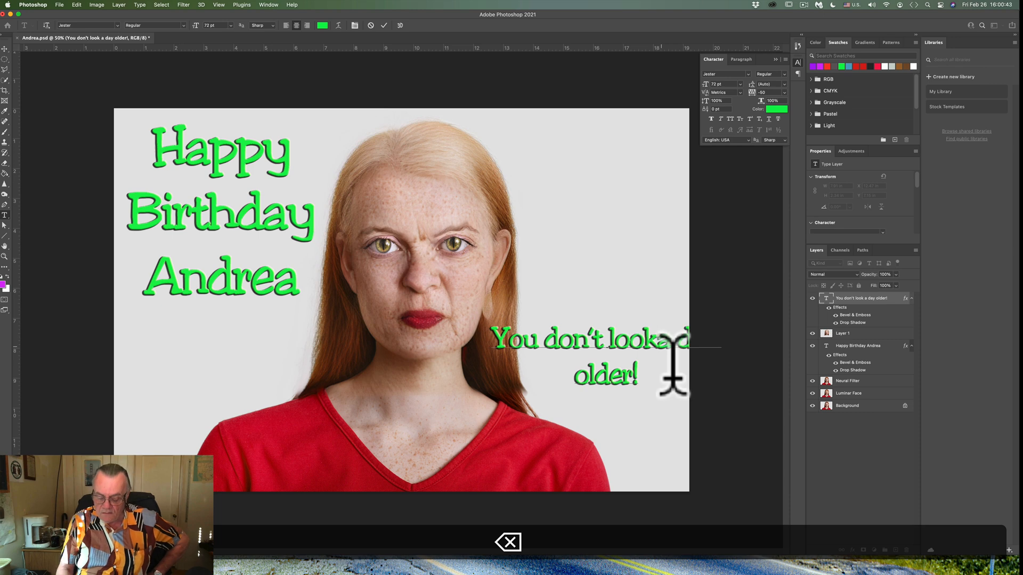
{"action": "key", "text": "Return"}
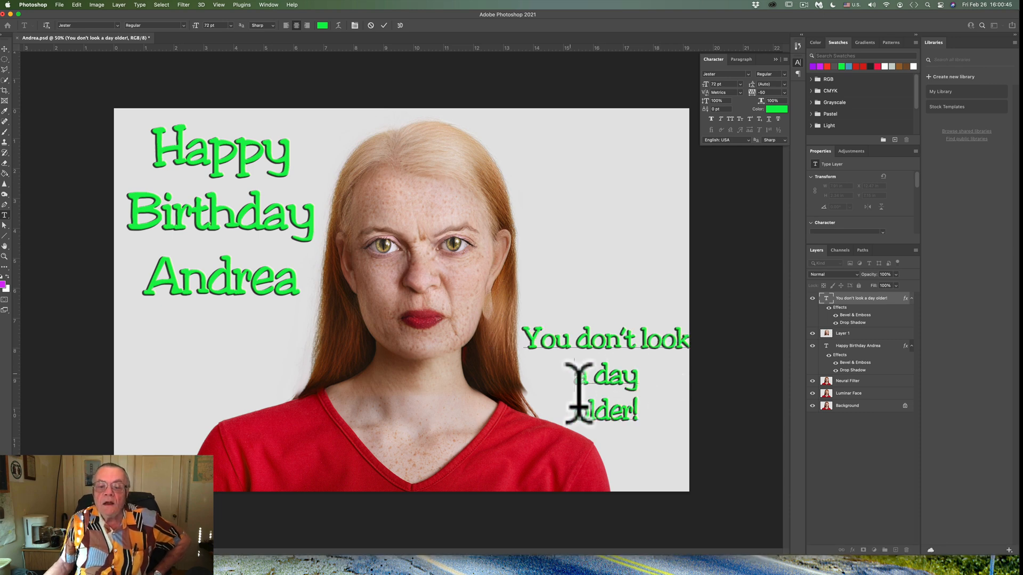
{"action": "left_click", "coordinate": [573, 414]}
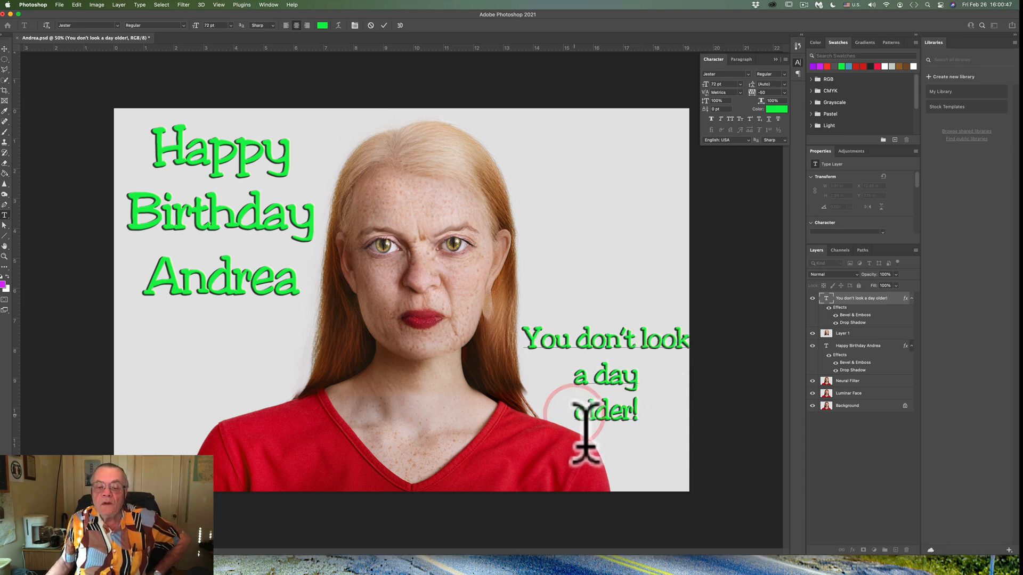
{"action": "key", "text": "BackSpace"}
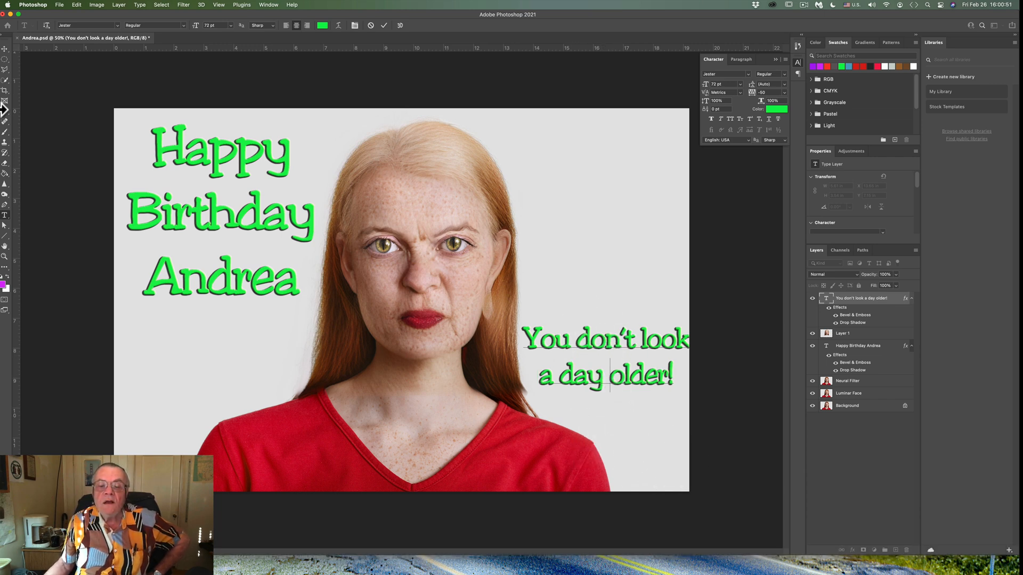
{"action": "left_click", "coordinate": [5, 49]}
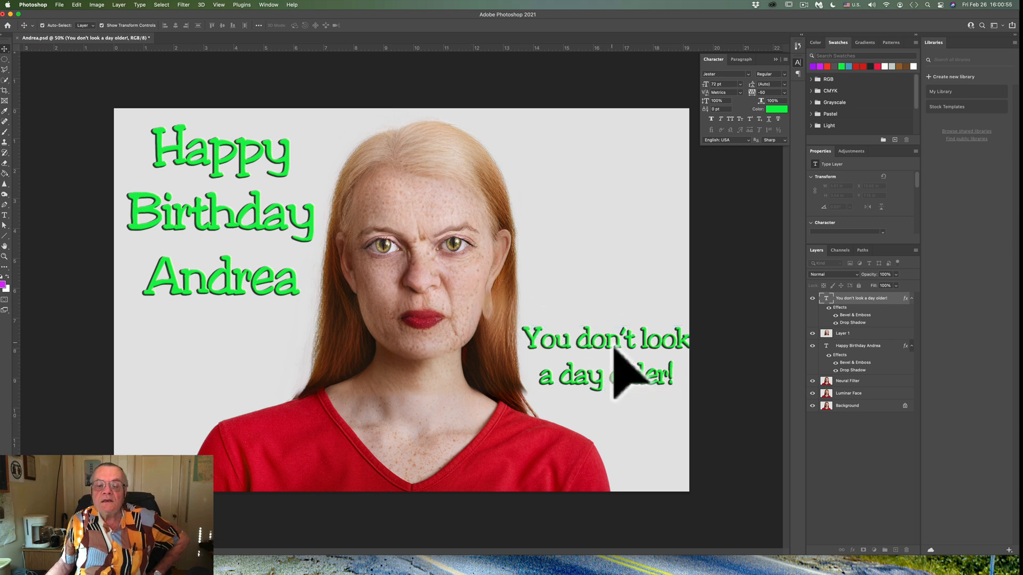
{"action": "left_click_drag", "start_coordinate": [615, 347], "coordinate": [616, 384]}
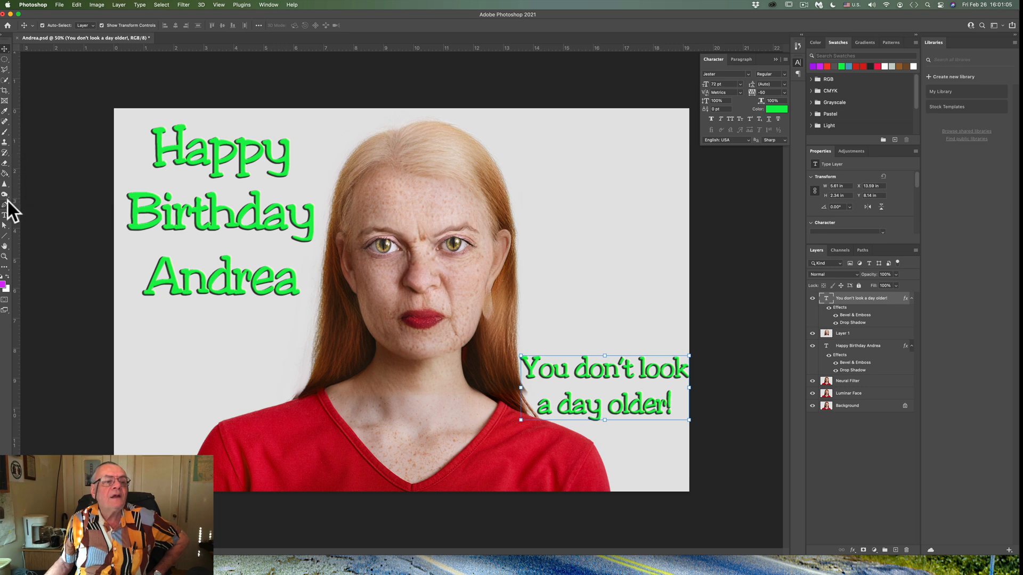
Step: Recolor both lines of the "You don't look a day older!" text with the magenta foreground color d82af7 and deselect the text
{"action": "left_click", "coordinate": [5, 215]}
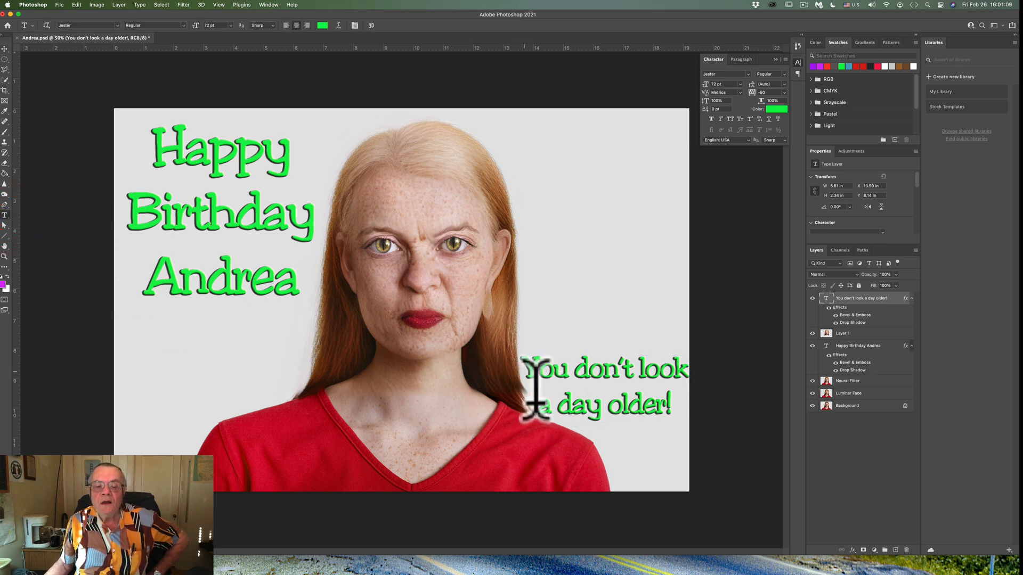
{"action": "left_click_drag", "start_coordinate": [527, 373], "coordinate": [554, 372]}
{"action": "left_click_drag", "start_coordinate": [589, 405], "coordinate": [675, 414]}
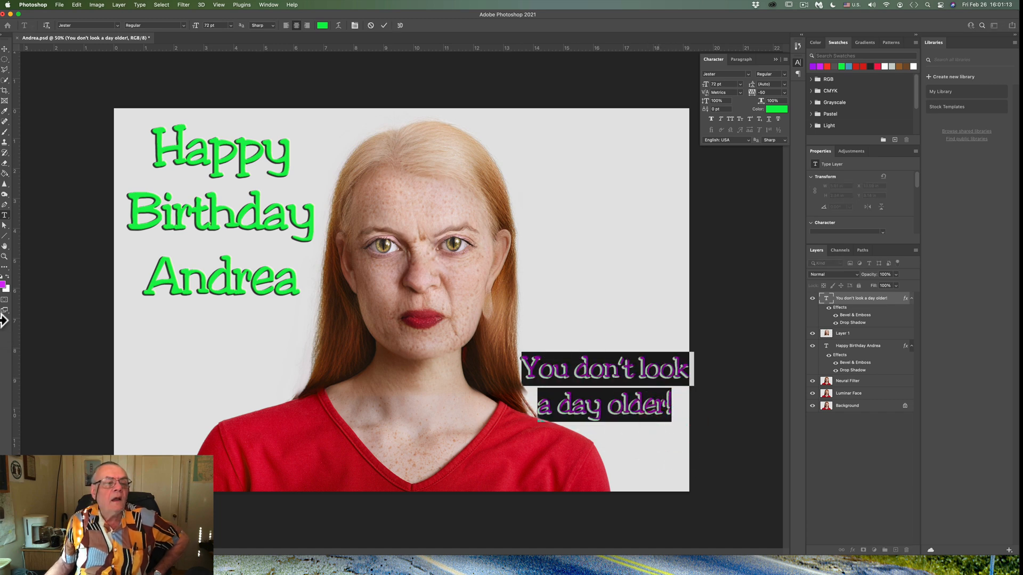
{"action": "left_click", "coordinate": [3, 285]}
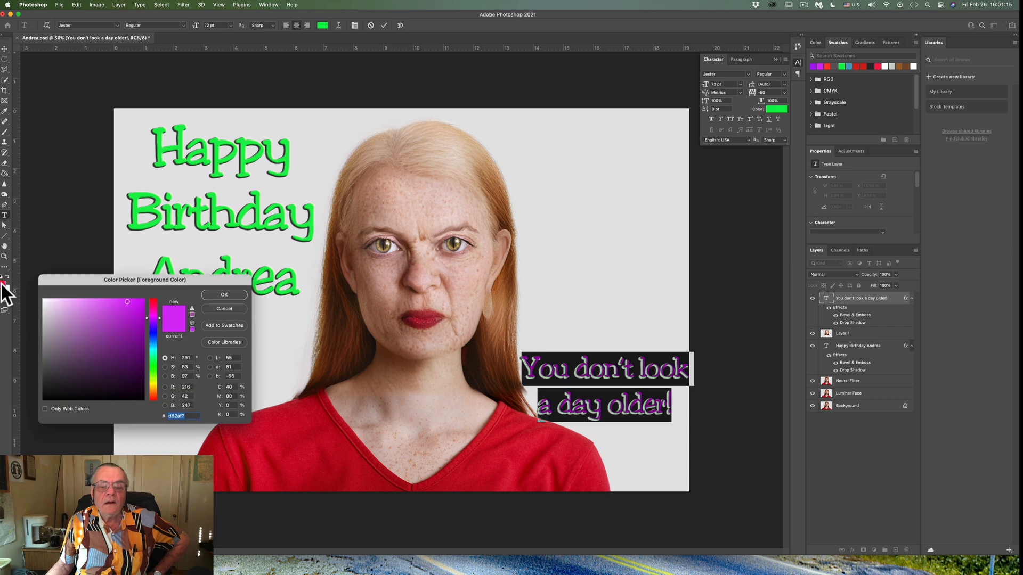
{"action": "left_click", "coordinate": [224, 295]}
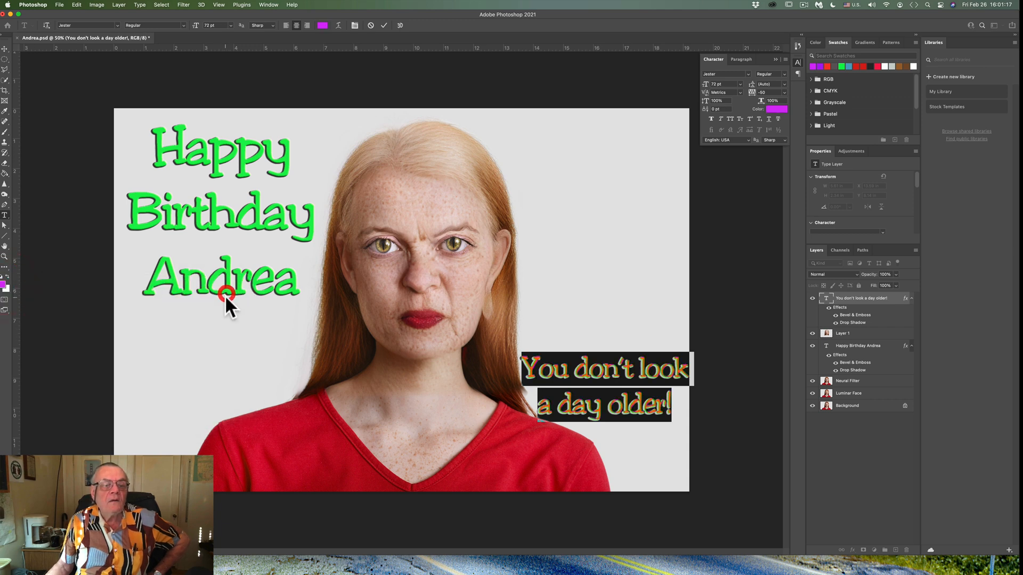
{"action": "left_click", "coordinate": [4, 48]}
{"action": "left_click", "coordinate": [602, 216]}
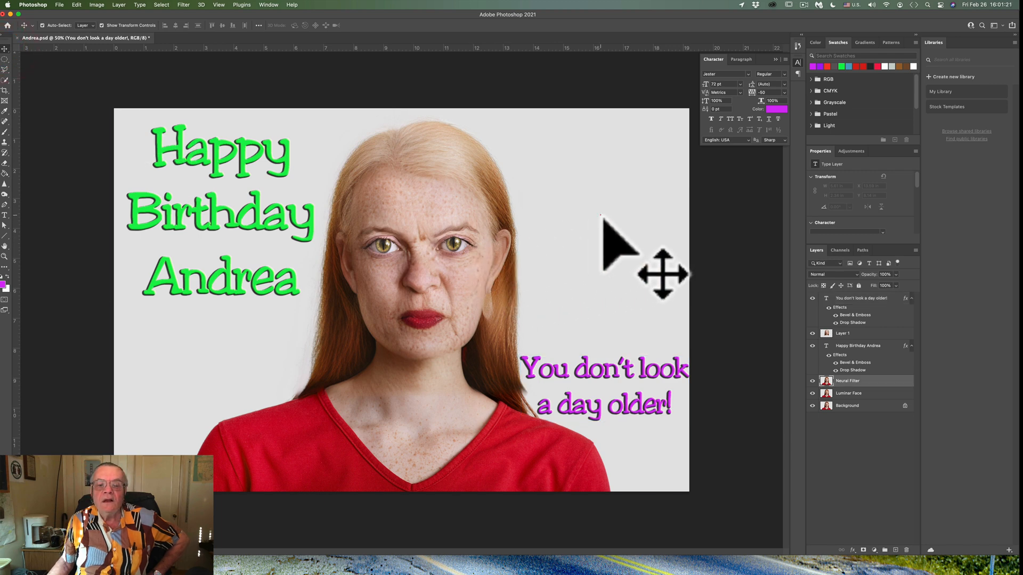
Step: Nudge the magenta message slightly left, away from the canvas edge, and deselect it
{"action": "left_click", "coordinate": [625, 373]}
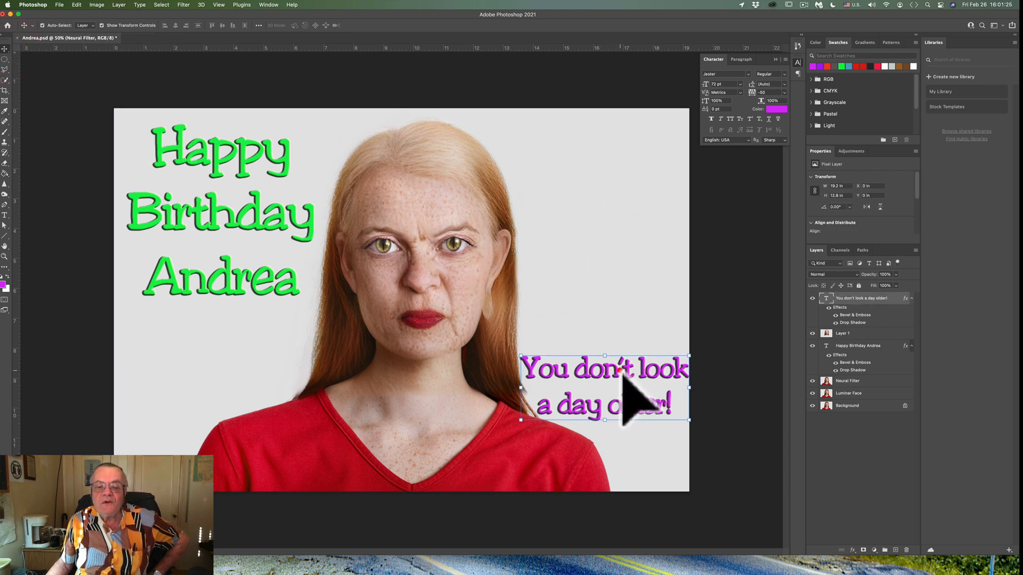
{"action": "left_click", "coordinate": [621, 373]}
{"action": "key", "text": "Left"}
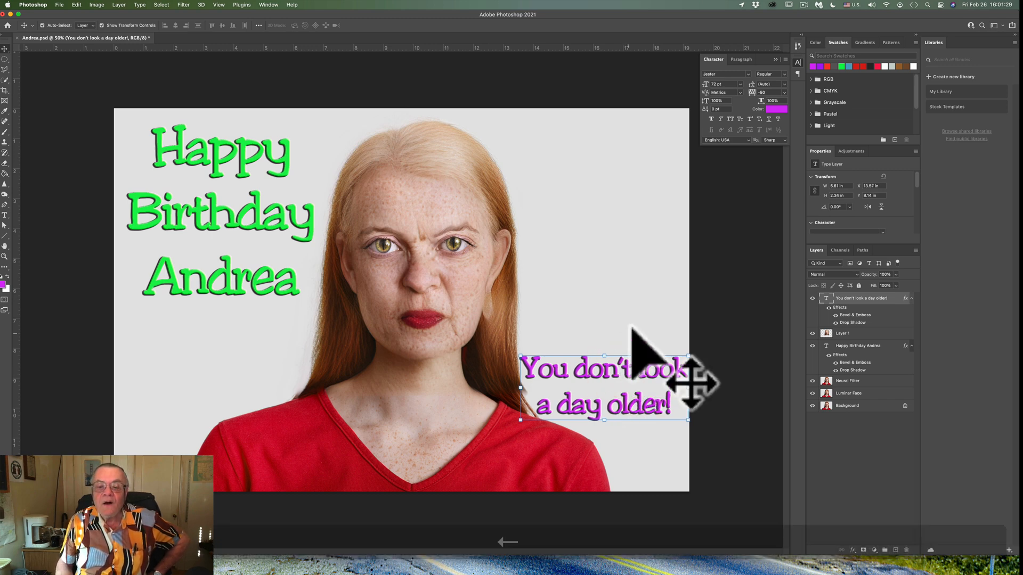
{"action": "left_click", "coordinate": [638, 291]}
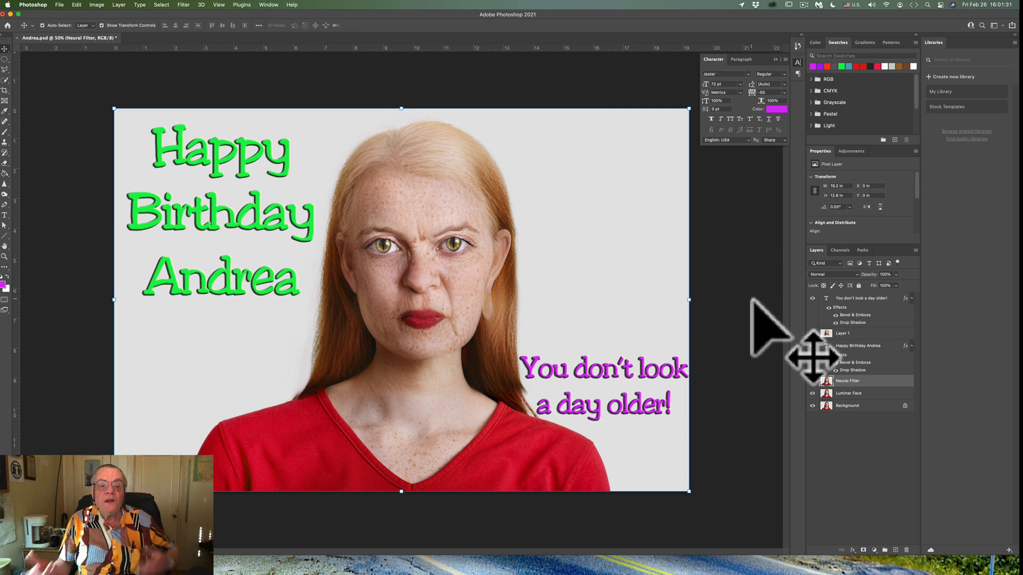